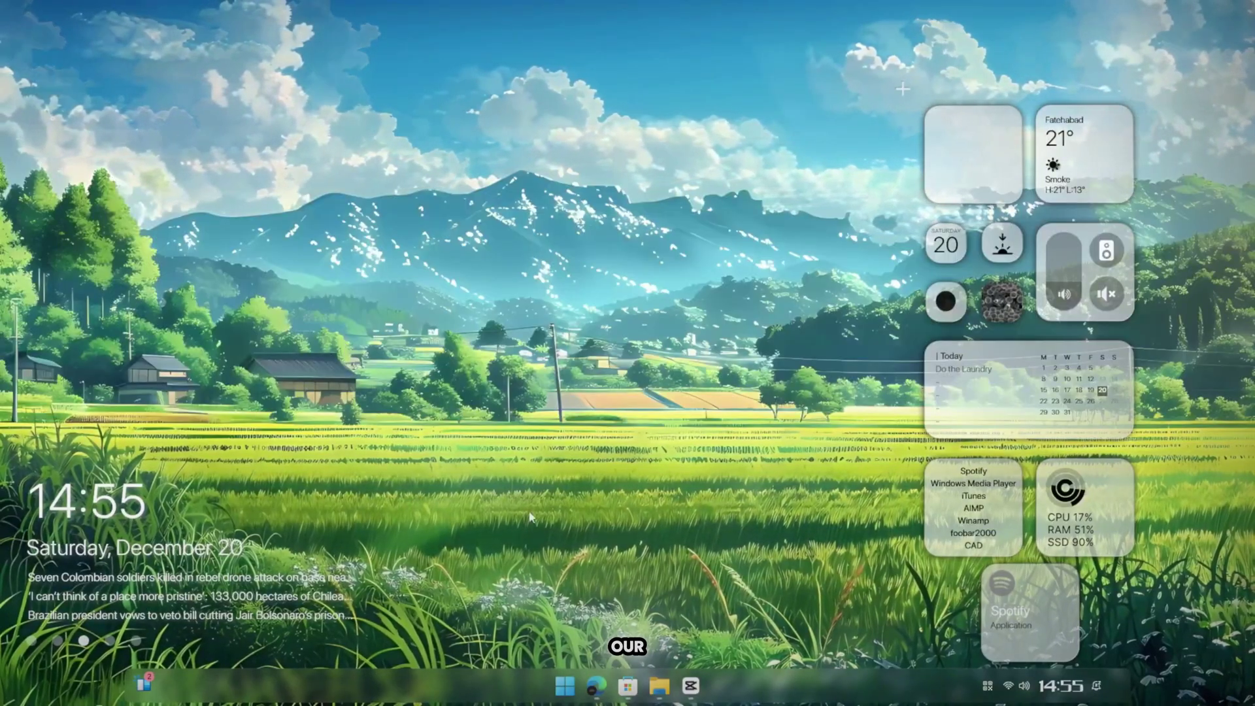
- Preview the translucent Start menu and quick settings, then resize File Explorer and close Settings
key("super")
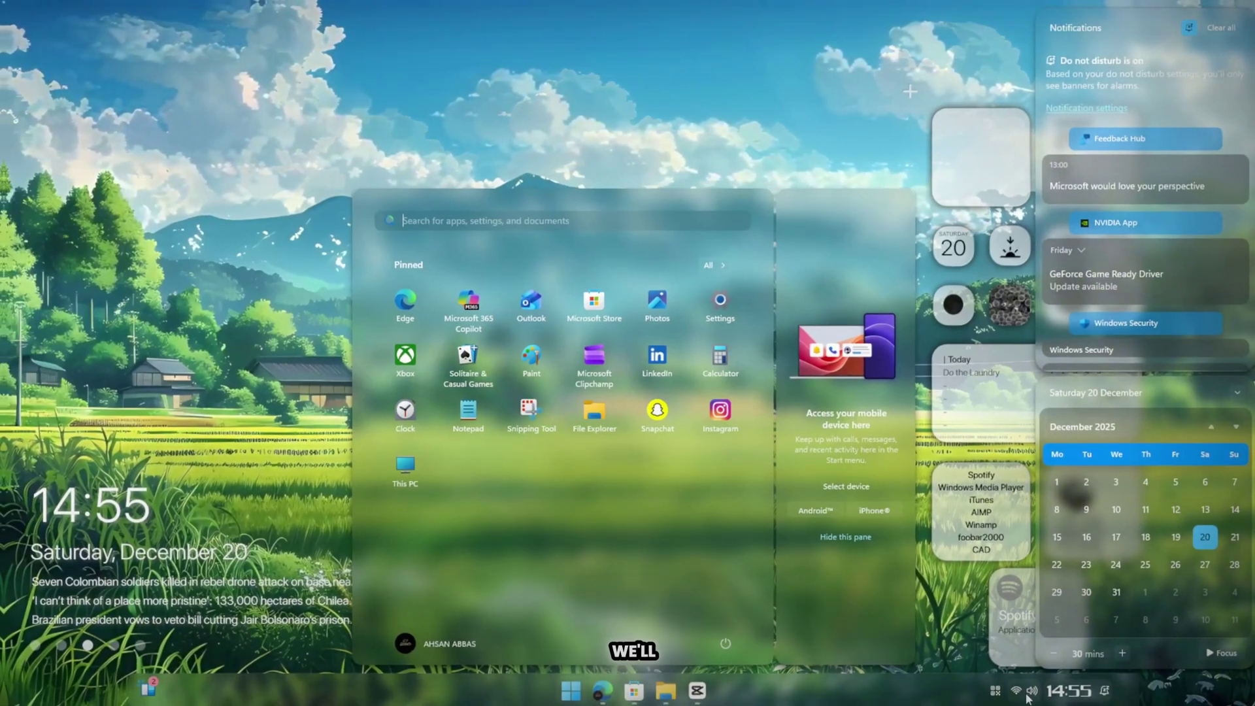
left_click(1030, 691)
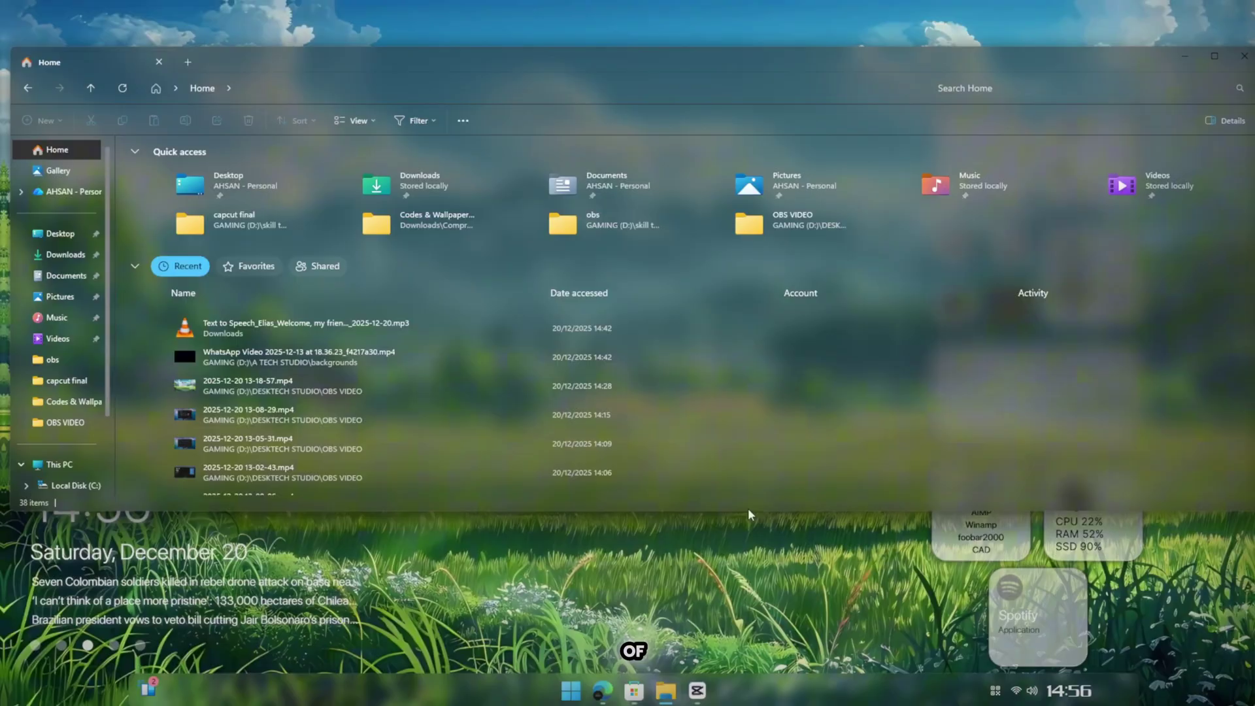
left_click_drag(736, 511, 712, 270)
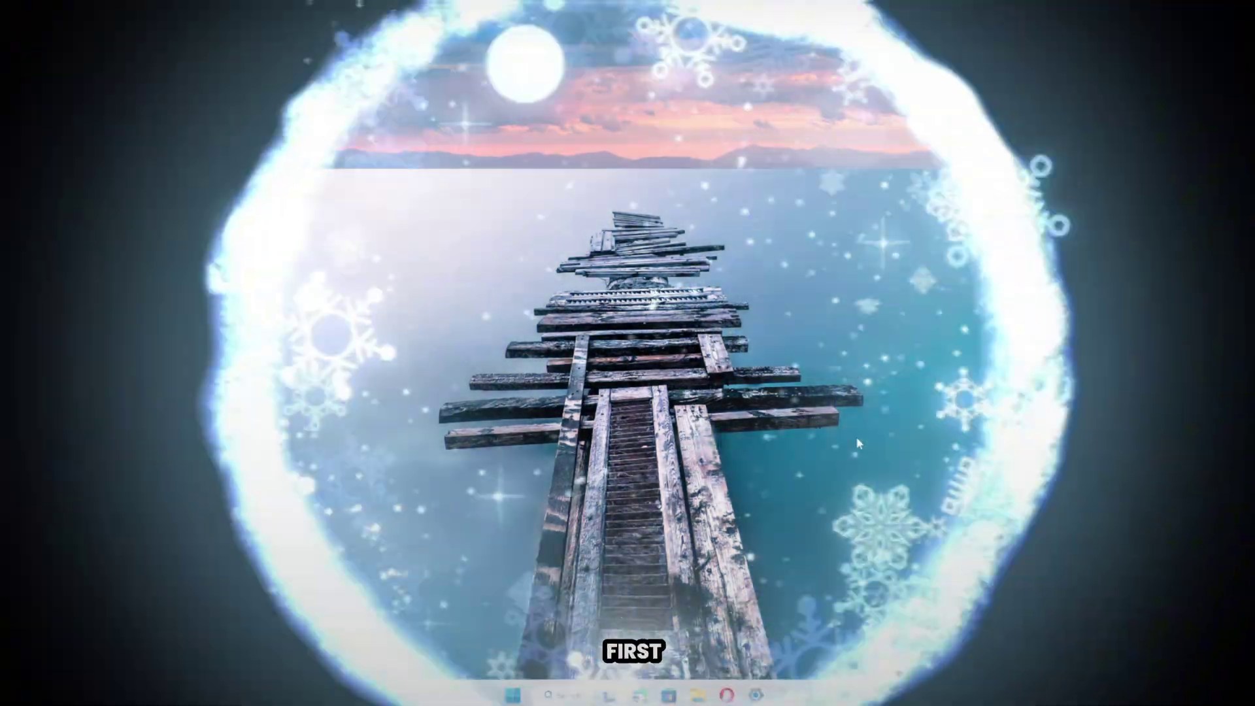
mouse_move(756, 696)
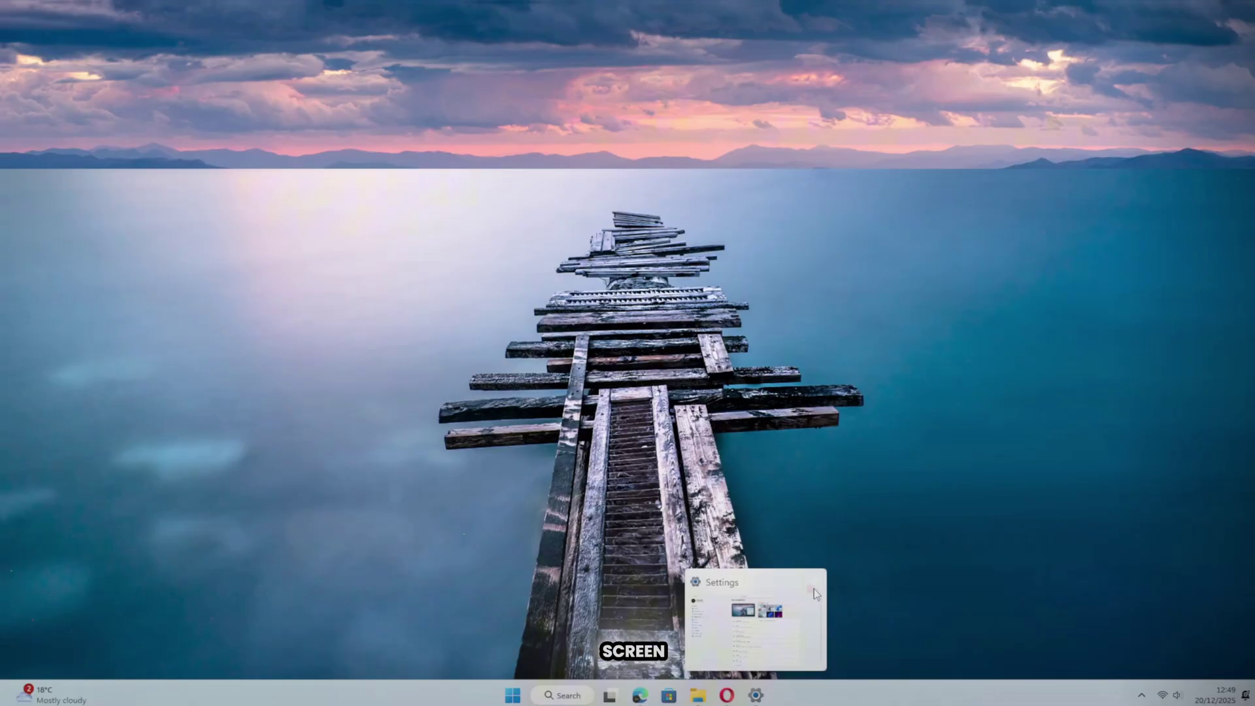
left_click(815, 586)
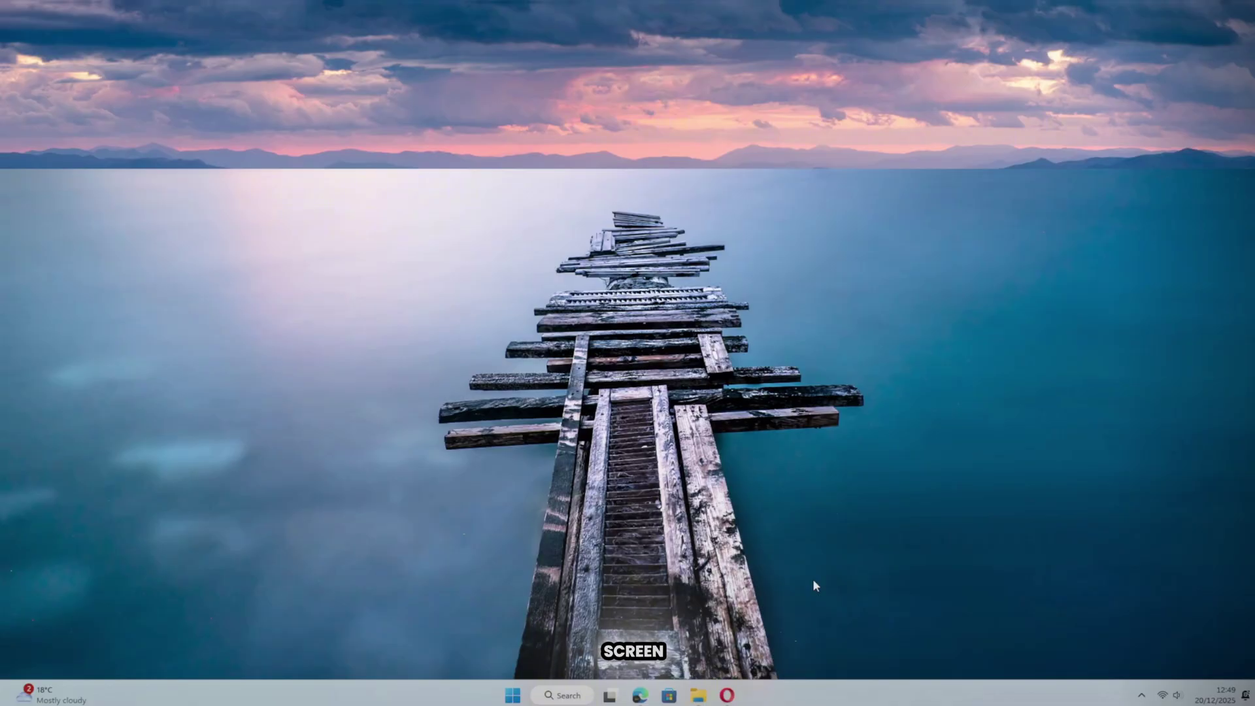
- From the desktop's Personalize > Colors page, switch Windows to Dark mode
right_click(861, 225)
left_click(667, 195)
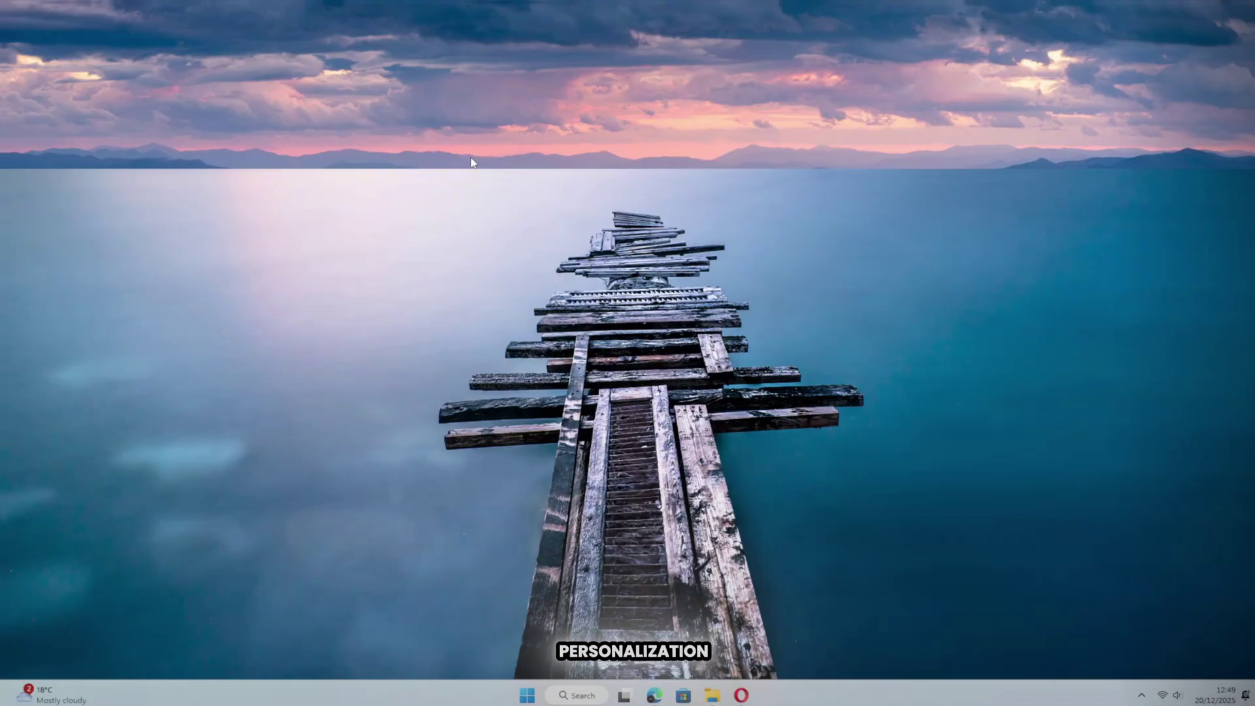
right_click(626, 341)
left_click(667, 600)
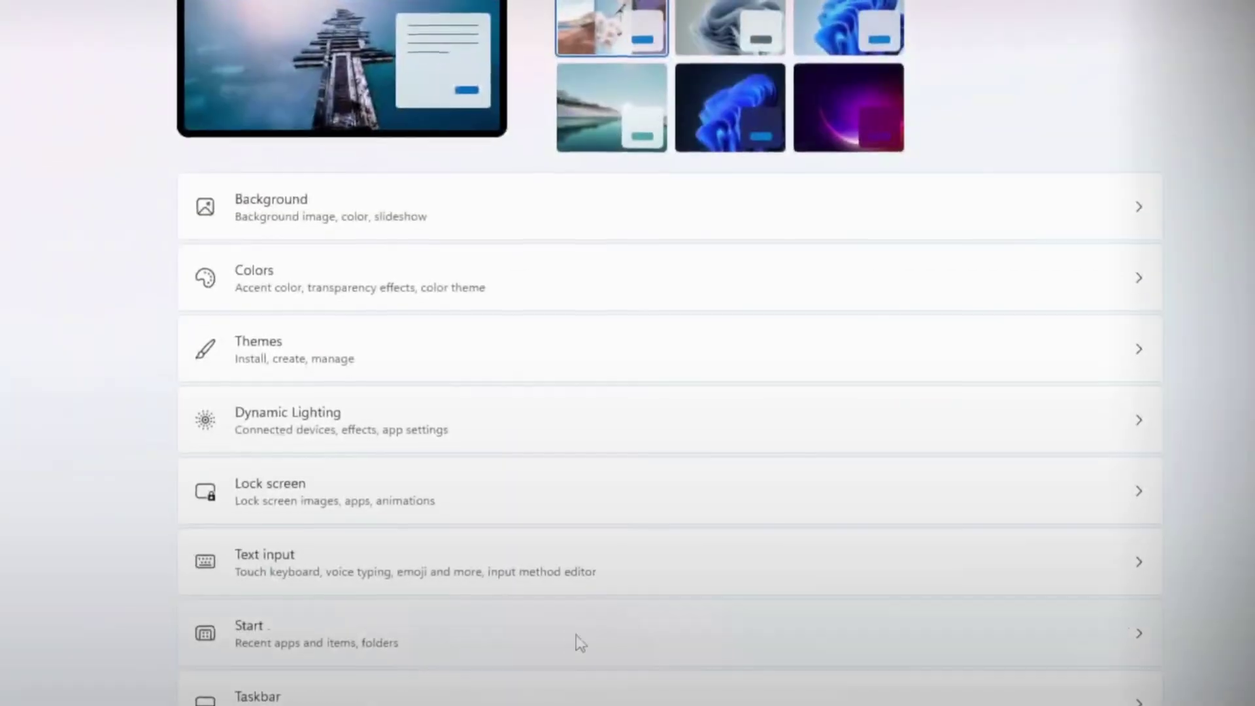
left_click(525, 304)
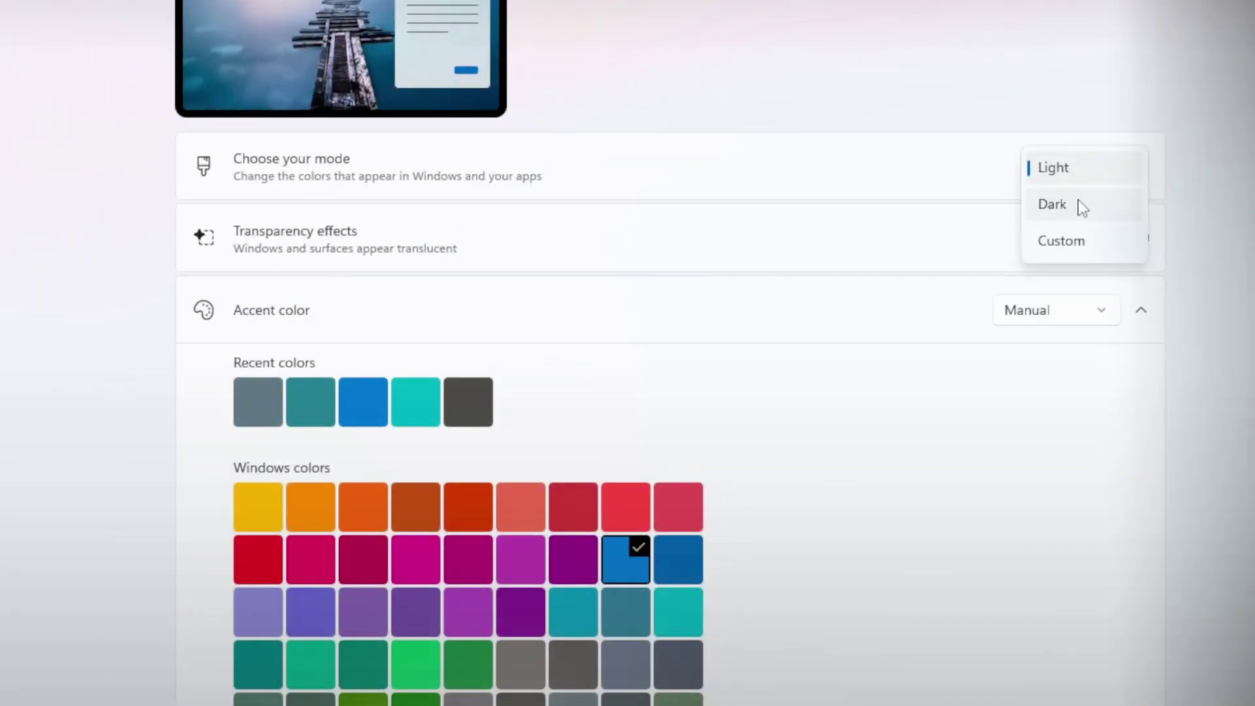
left_click(1077, 199)
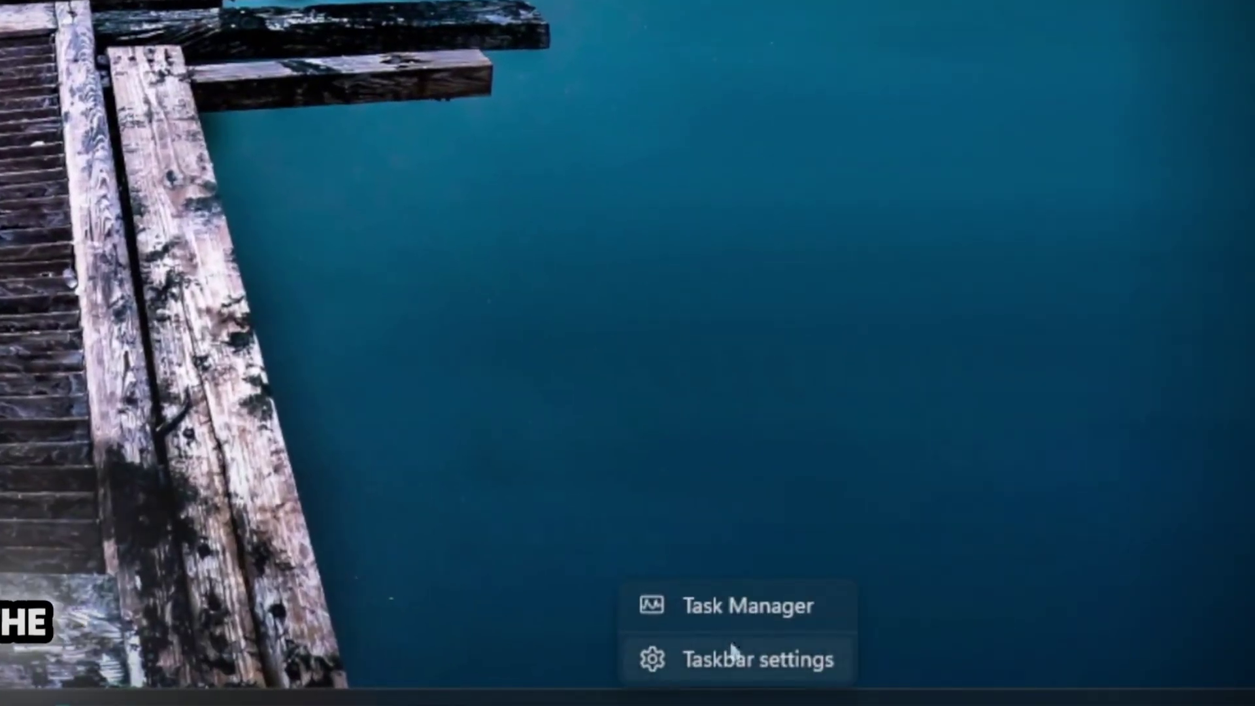
- In Taskbar settings, turn Task view off, hide Search and expand the other system tray icons list
left_click(745, 659)
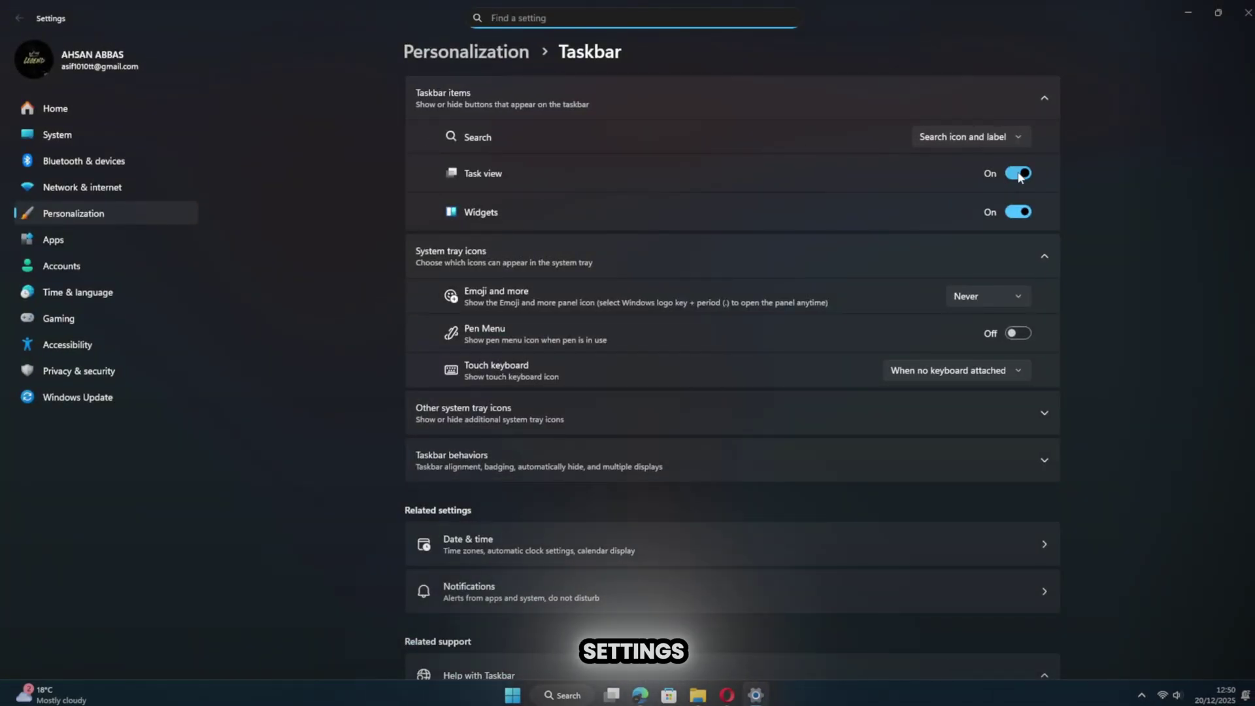
left_click(1019, 174)
left_click(1018, 212)
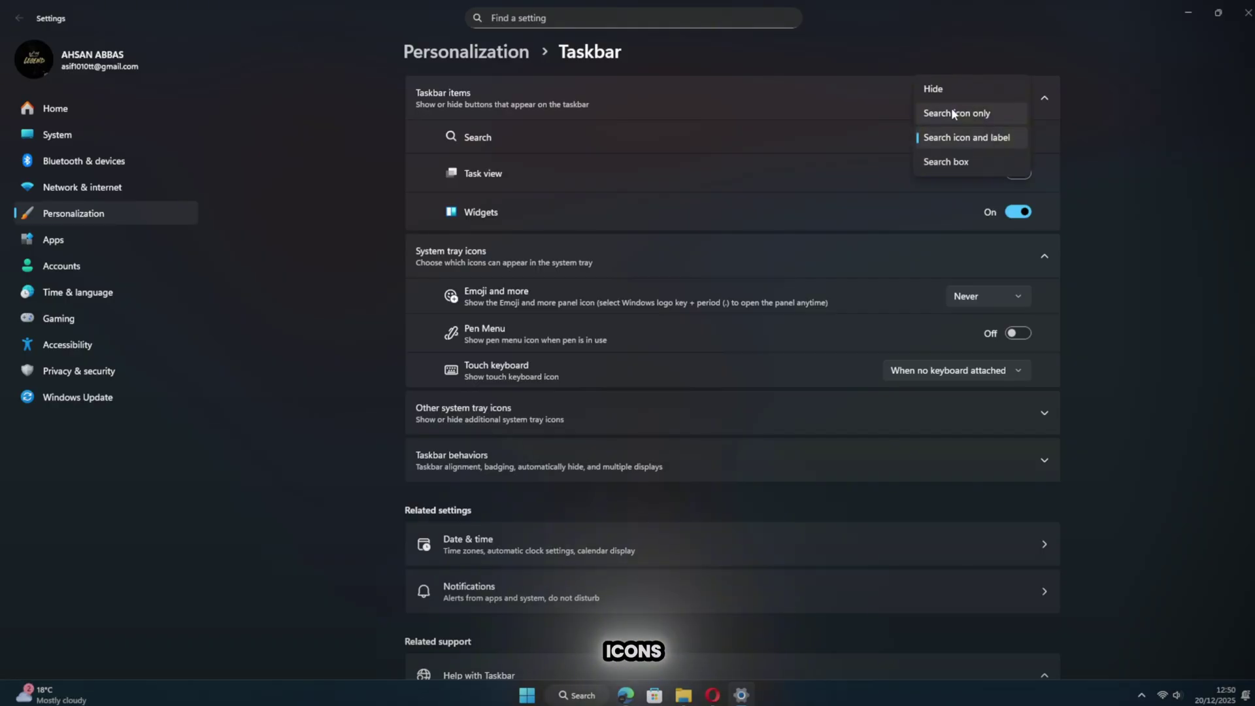
left_click(953, 89)
scroll(986, 462, "down", 5)
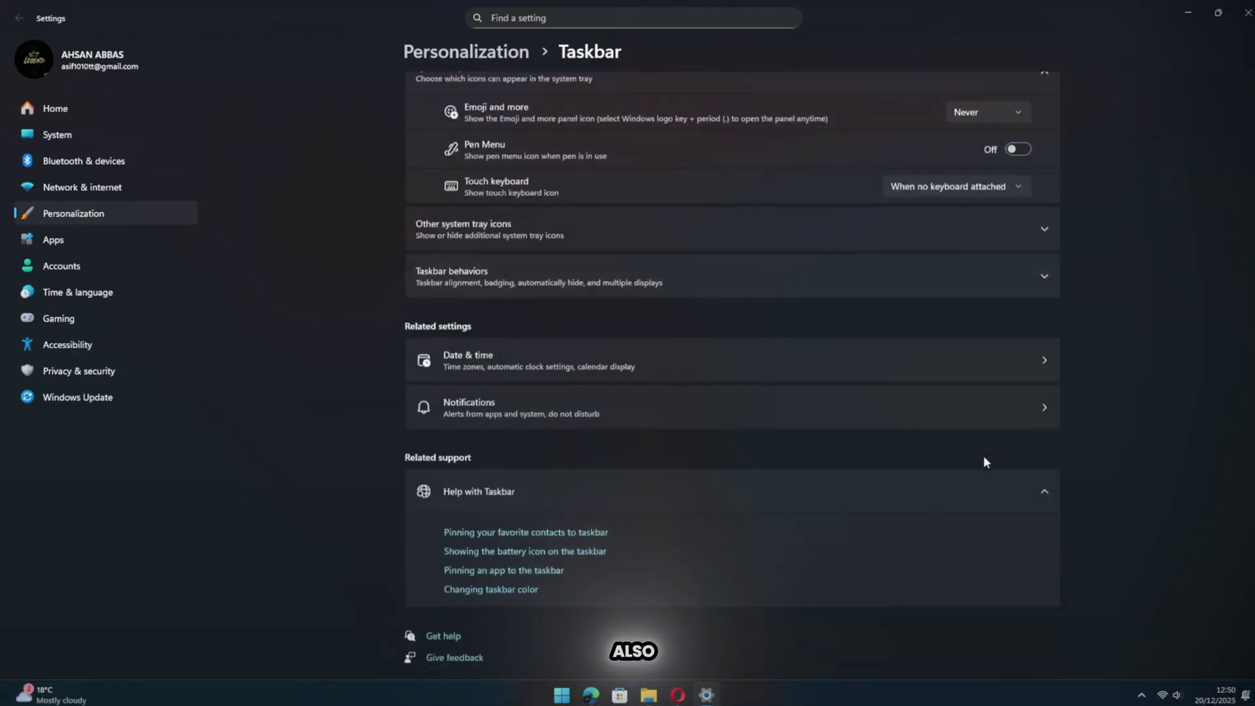
left_click(1045, 229)
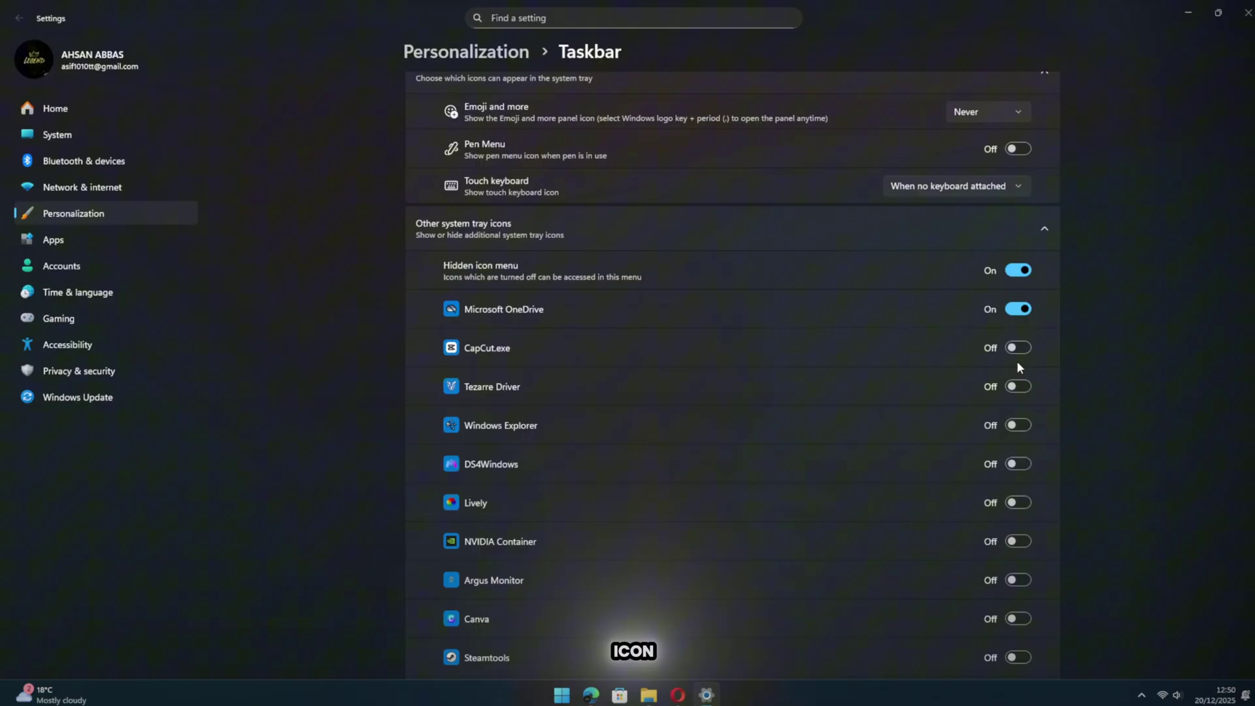
scroll(1037, 372, "down", 8)
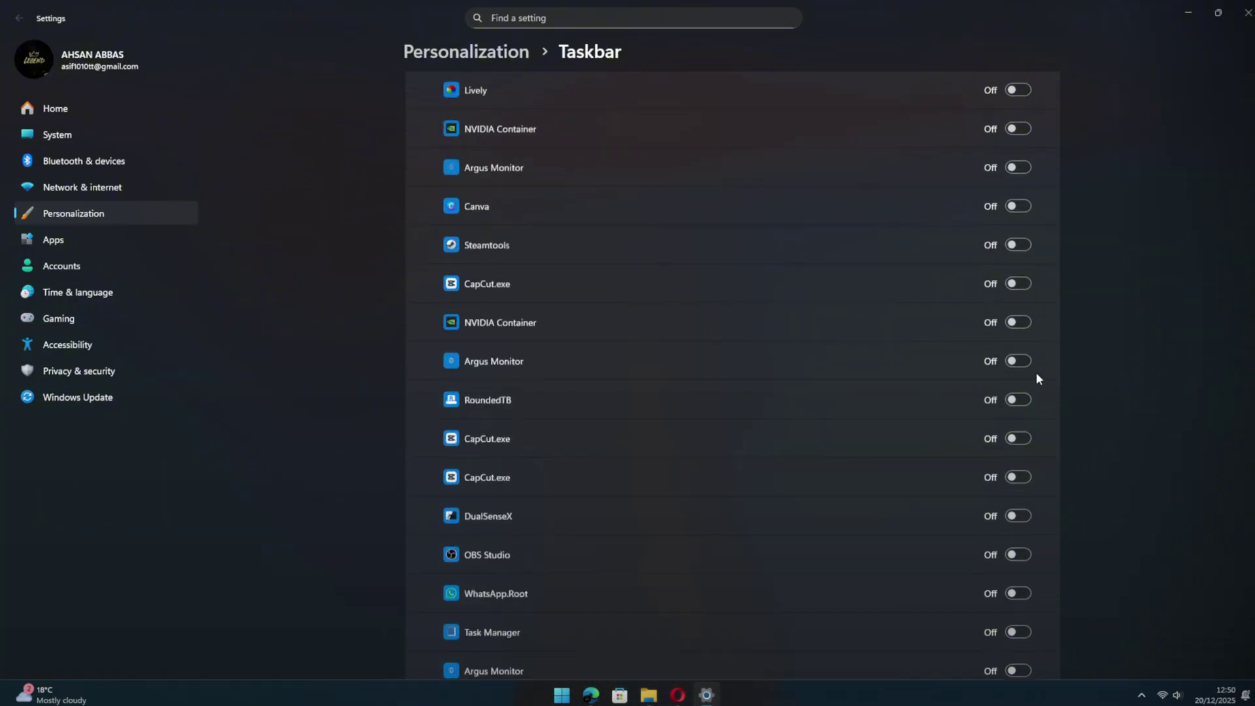
scroll(1037, 371, "down", 8)
scroll(1037, 372, "down", 6)
scroll(1037, 370, "up", 5)
scroll(1037, 370, "up", 6)
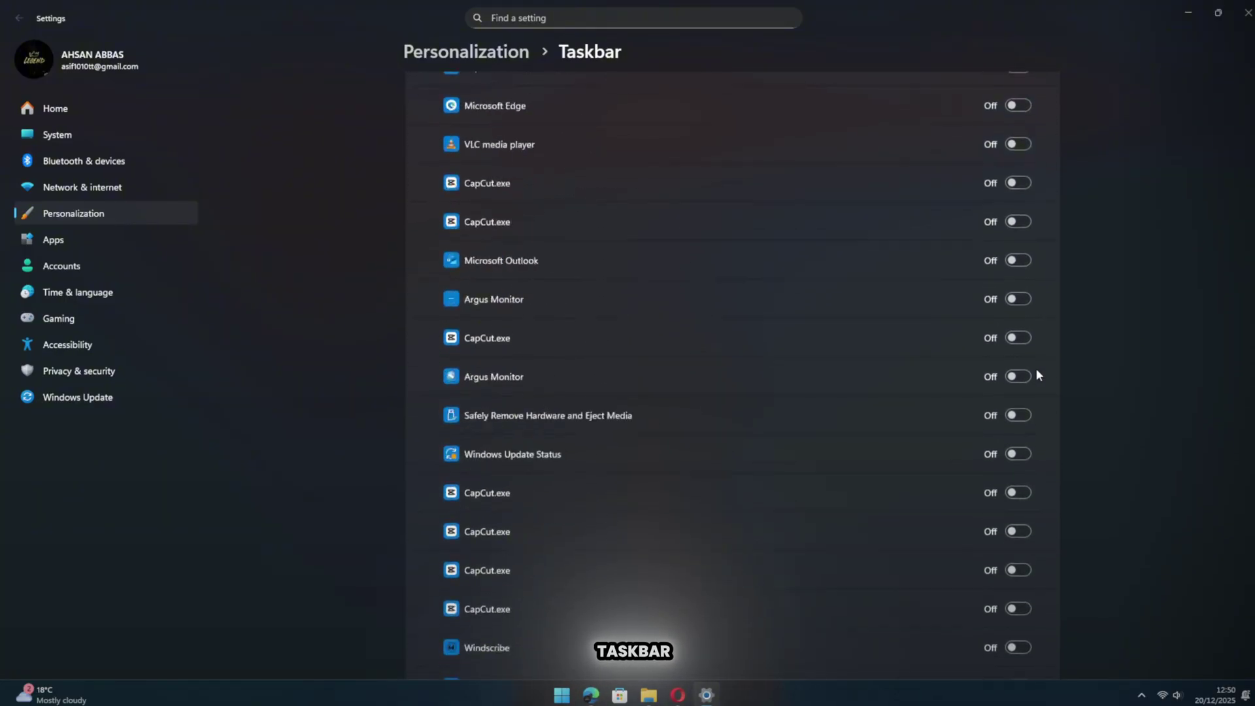
scroll(1036, 368, "up", 6)
scroll(1036, 367, "up", 6)
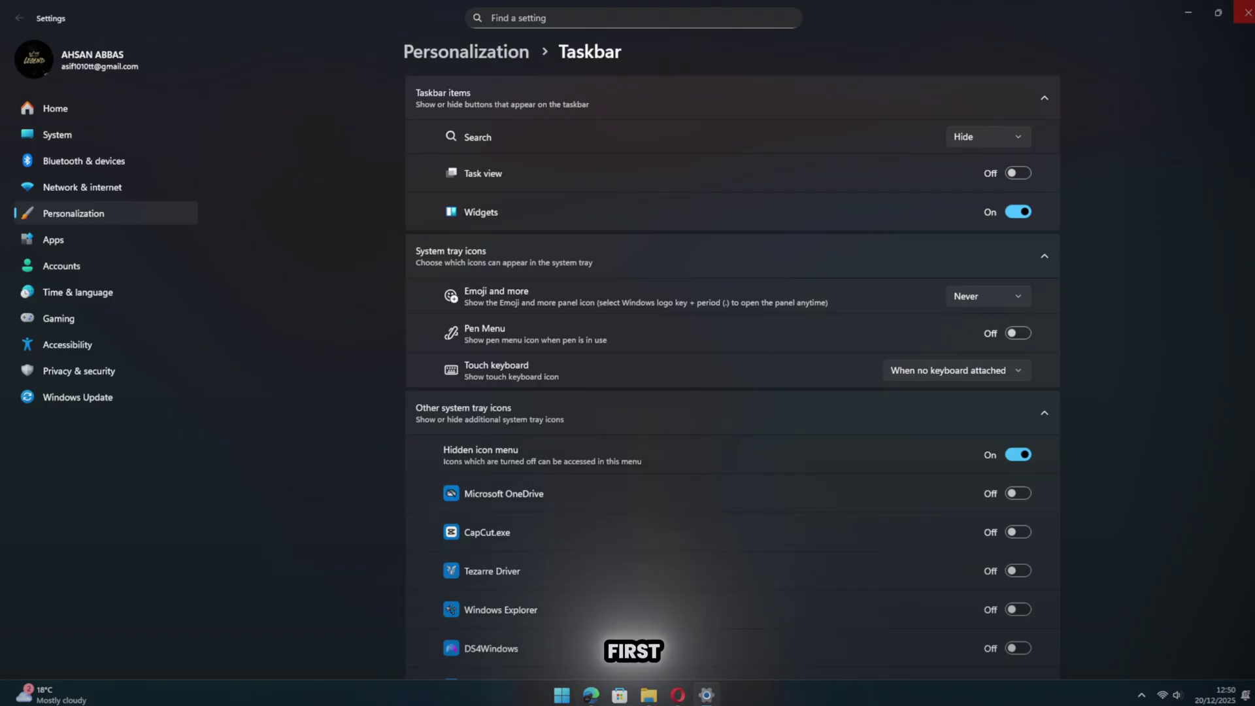
- Leave Settings for the Windhawk website, then show the Codes & Wallpapers download folder
left_click(1246, 13)
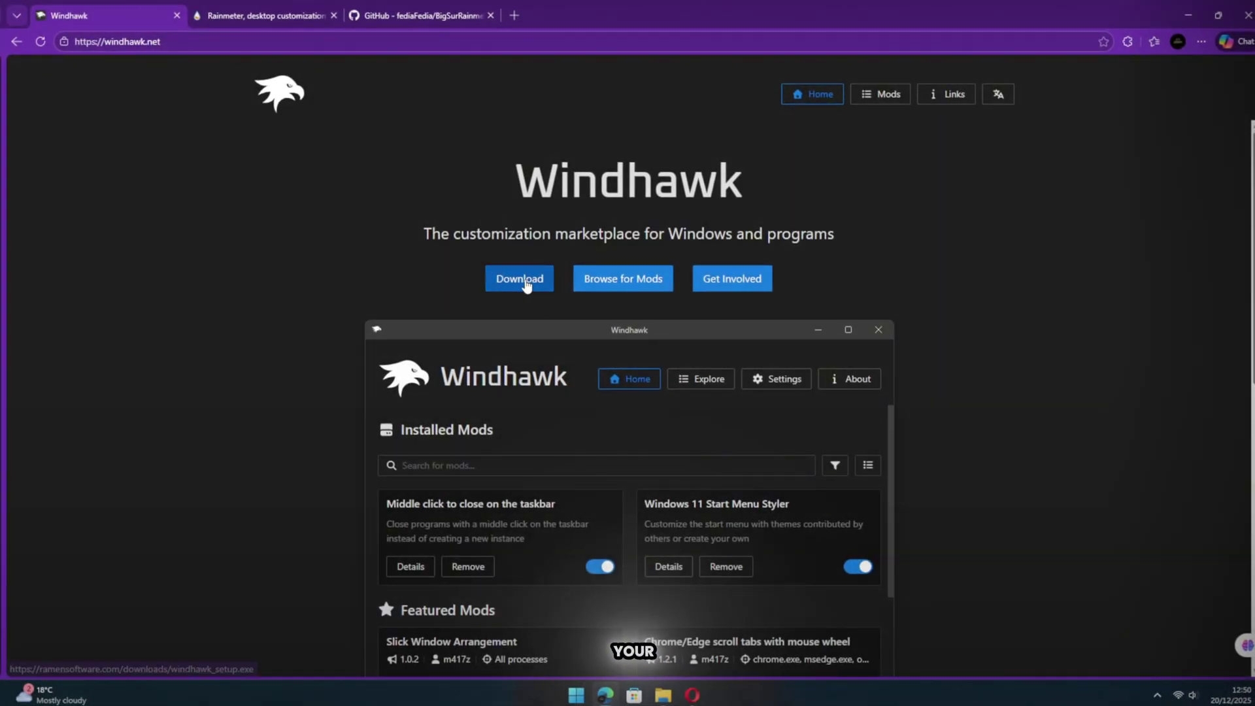
left_click(663, 696)
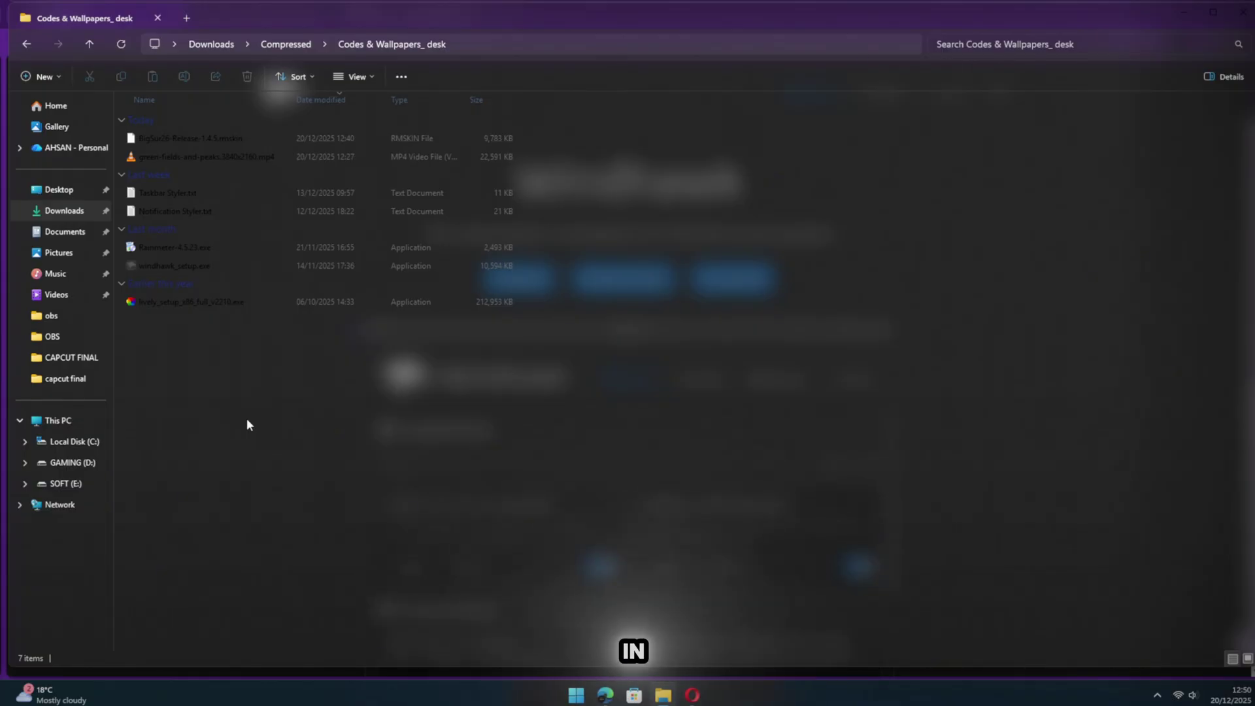
- Show the folder as extra large icons and run windhawk_setup.exe with the default components
right_click(246, 417)
left_click(519, 435)
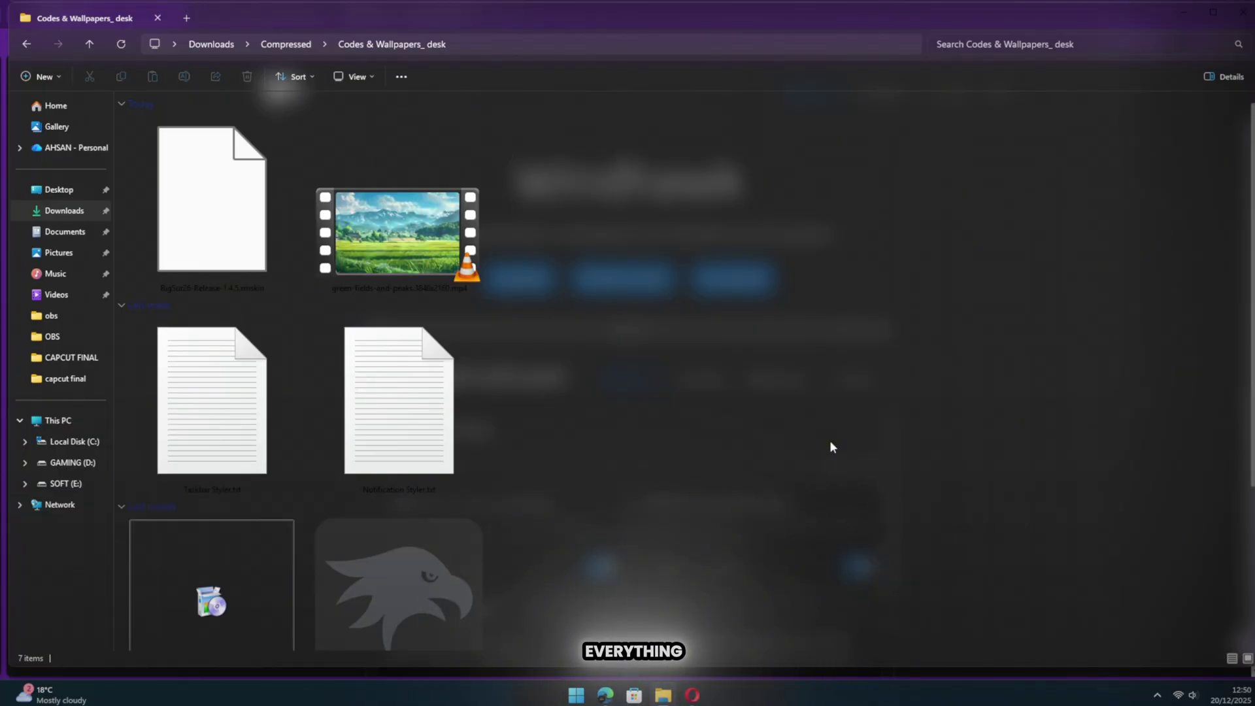
scroll(687, 436, "down", 3)
double_click(422, 391)
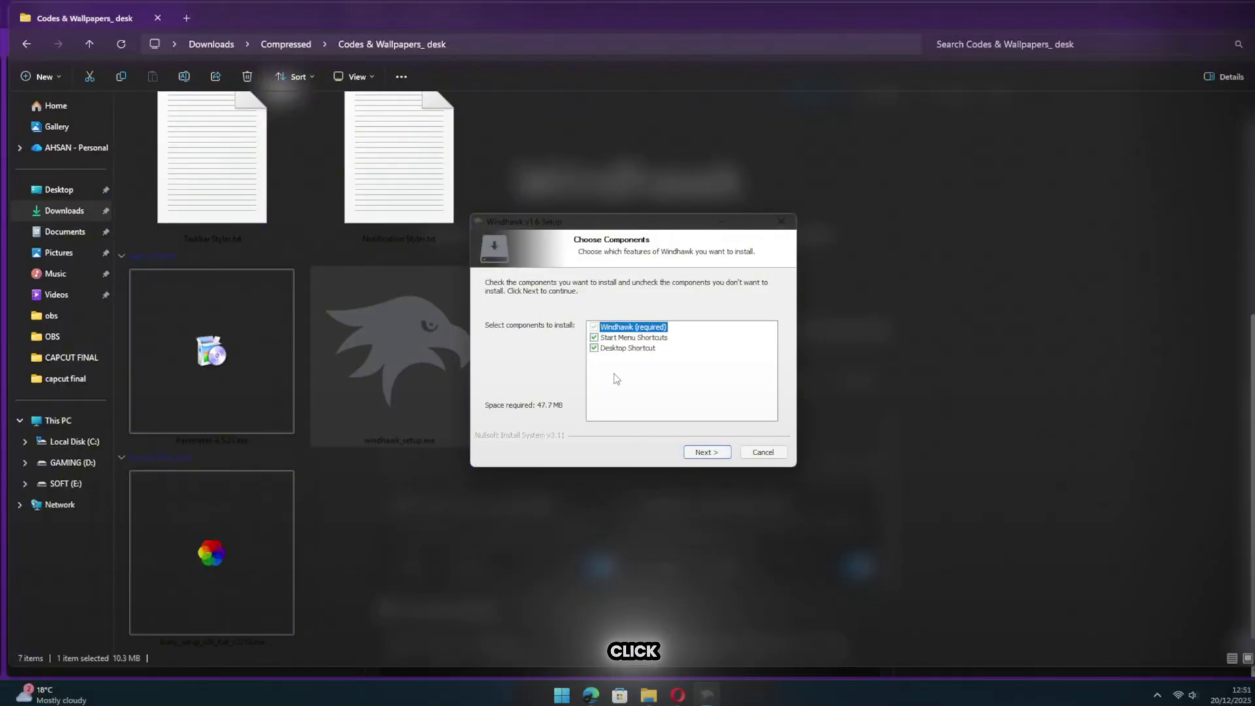
left_click(706, 452)
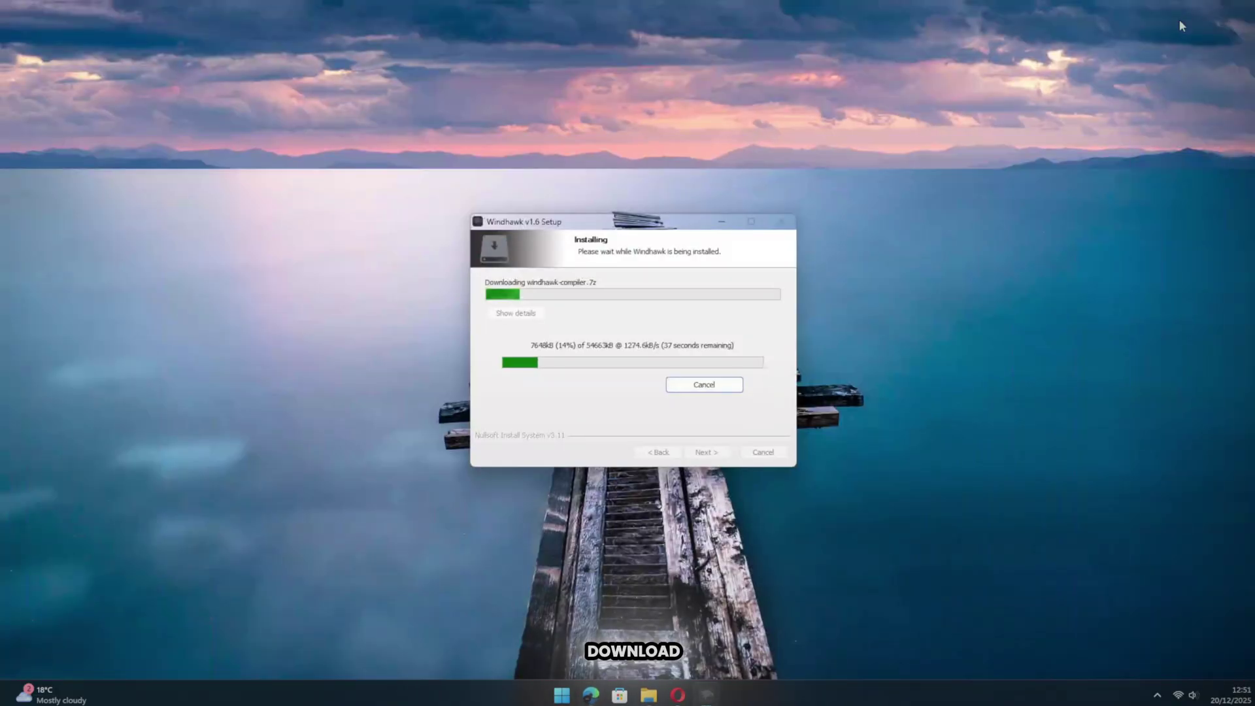
left_click_drag(678, 226, 675, 189)
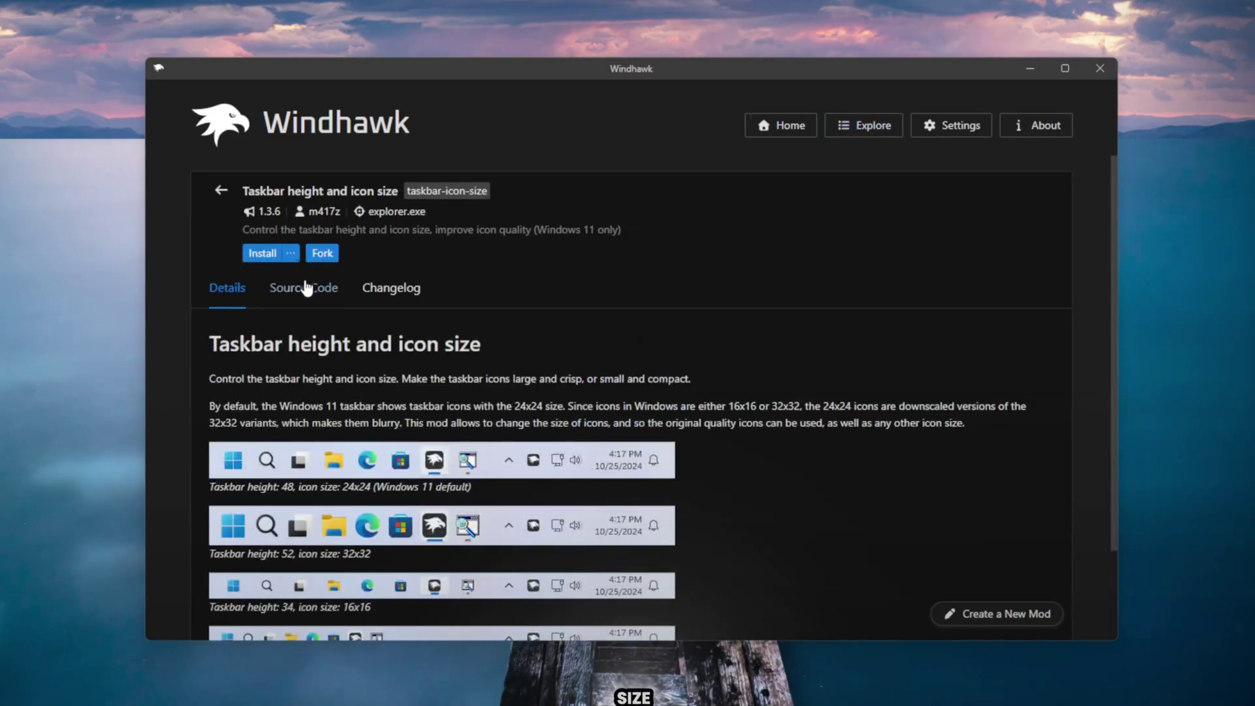
- Install the Taskbar height and icon size mod and start replacing its height value with 58
left_click(264, 253)
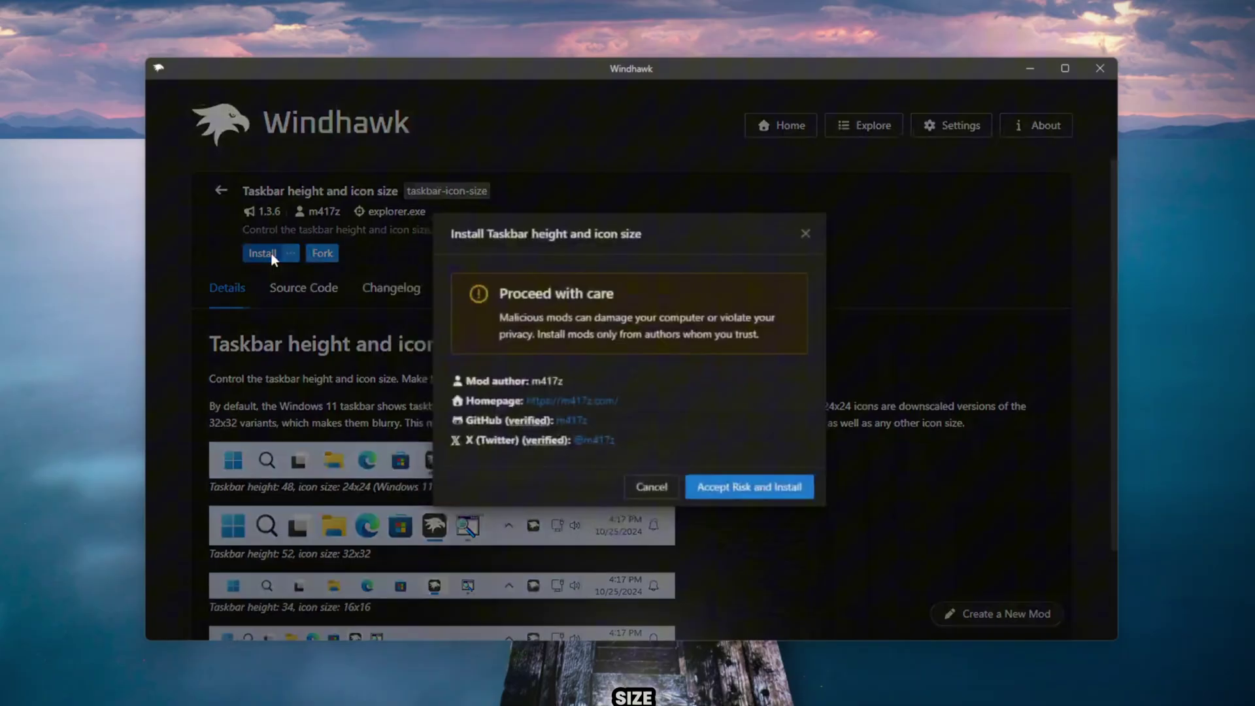
left_click(740, 489)
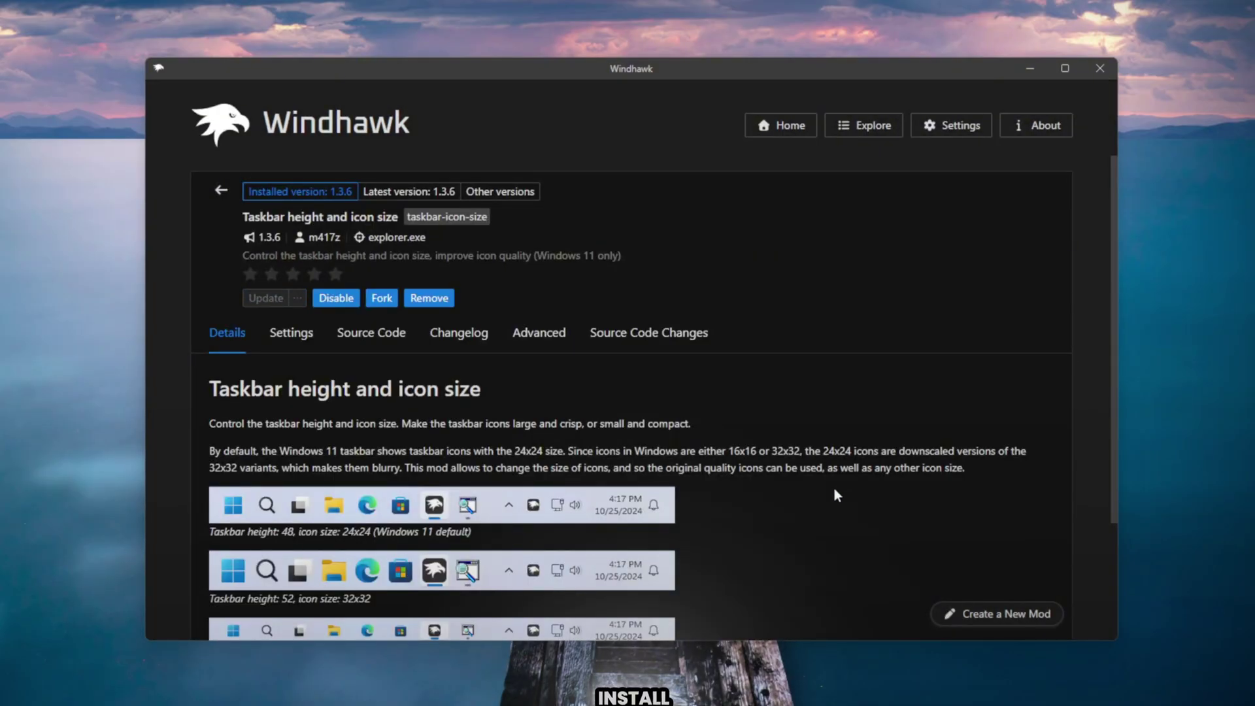
left_click(301, 339)
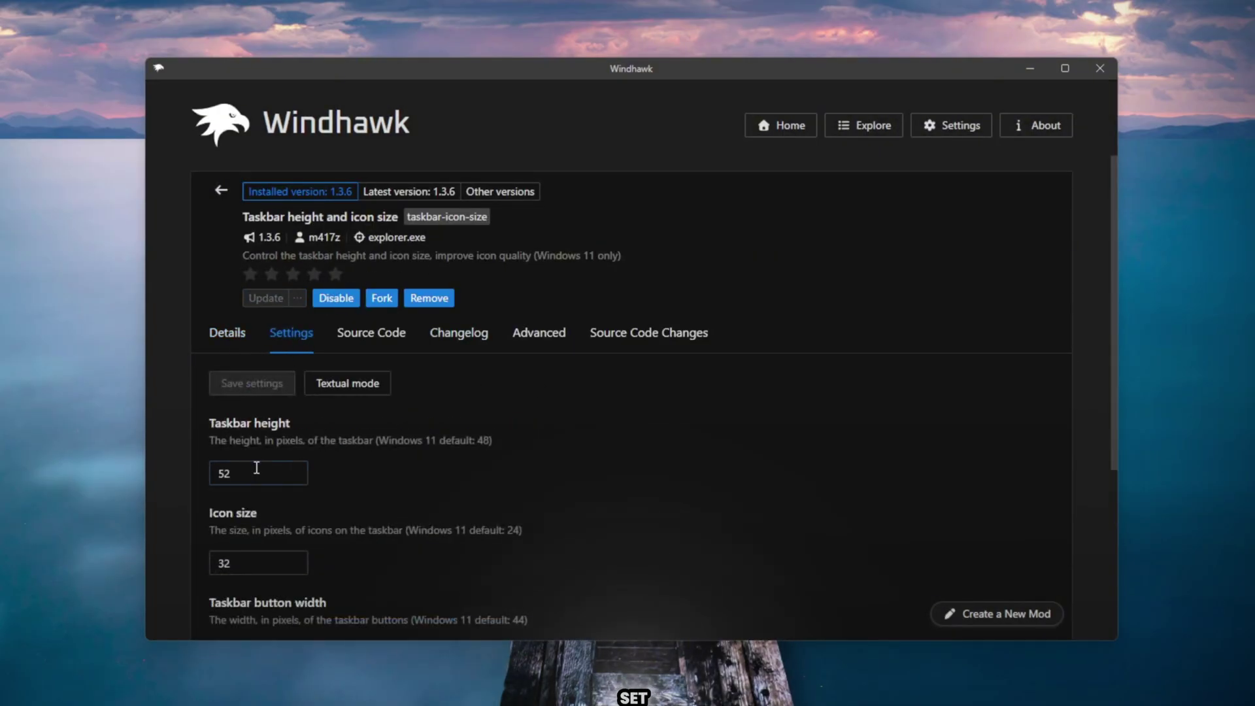
key("BackSpace")
type("8")
scroll(239, 564, "down", 1)
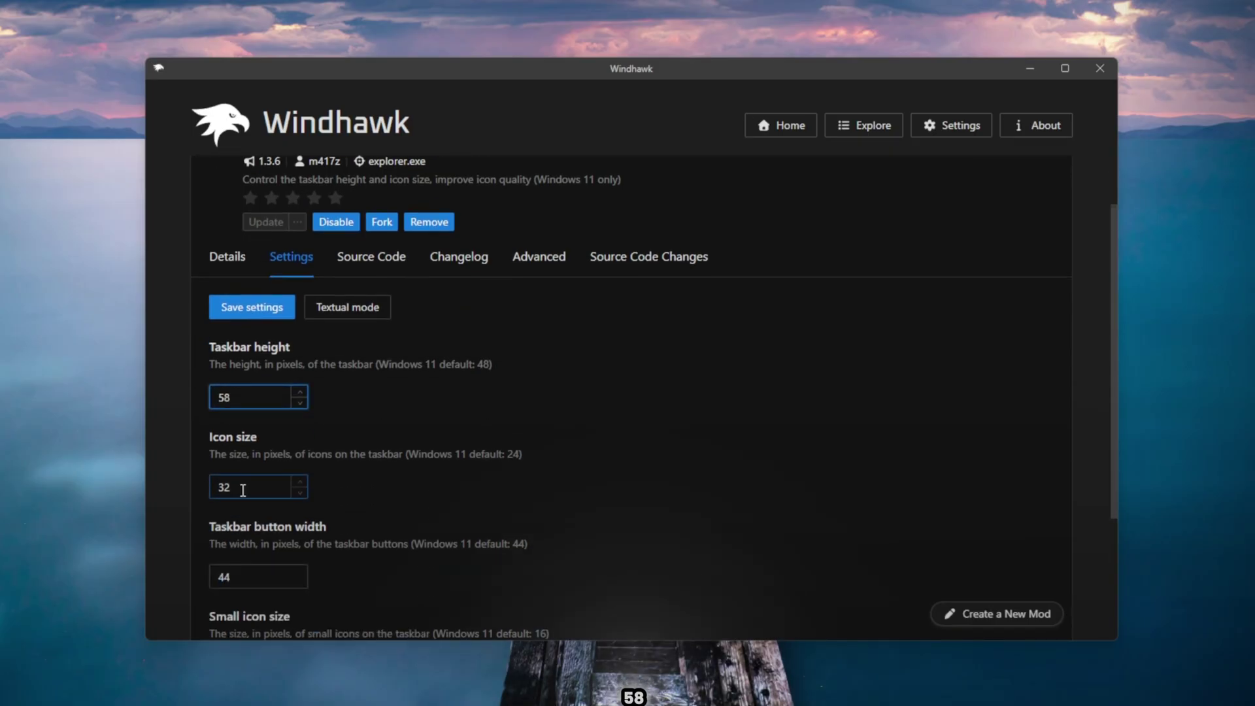
type("0")
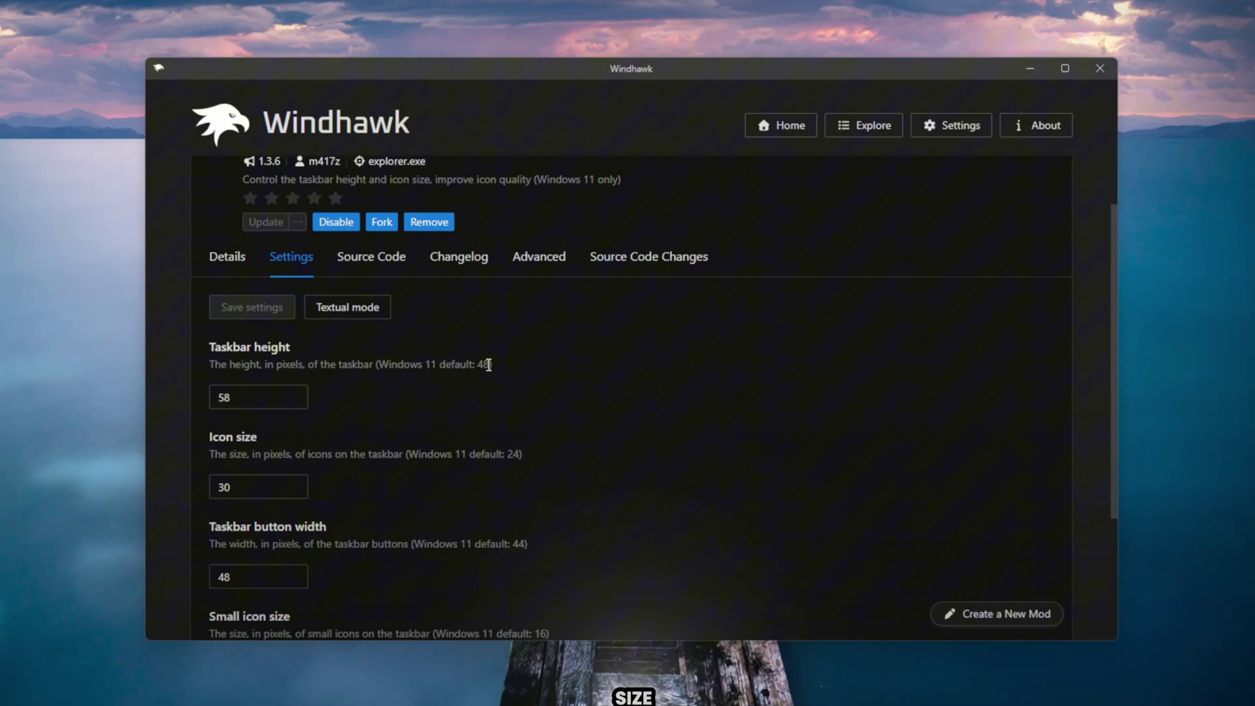
scroll(413, 485, "down", 1)
scroll(413, 484, "up", 3)
scroll(206, 338, "up", 1)
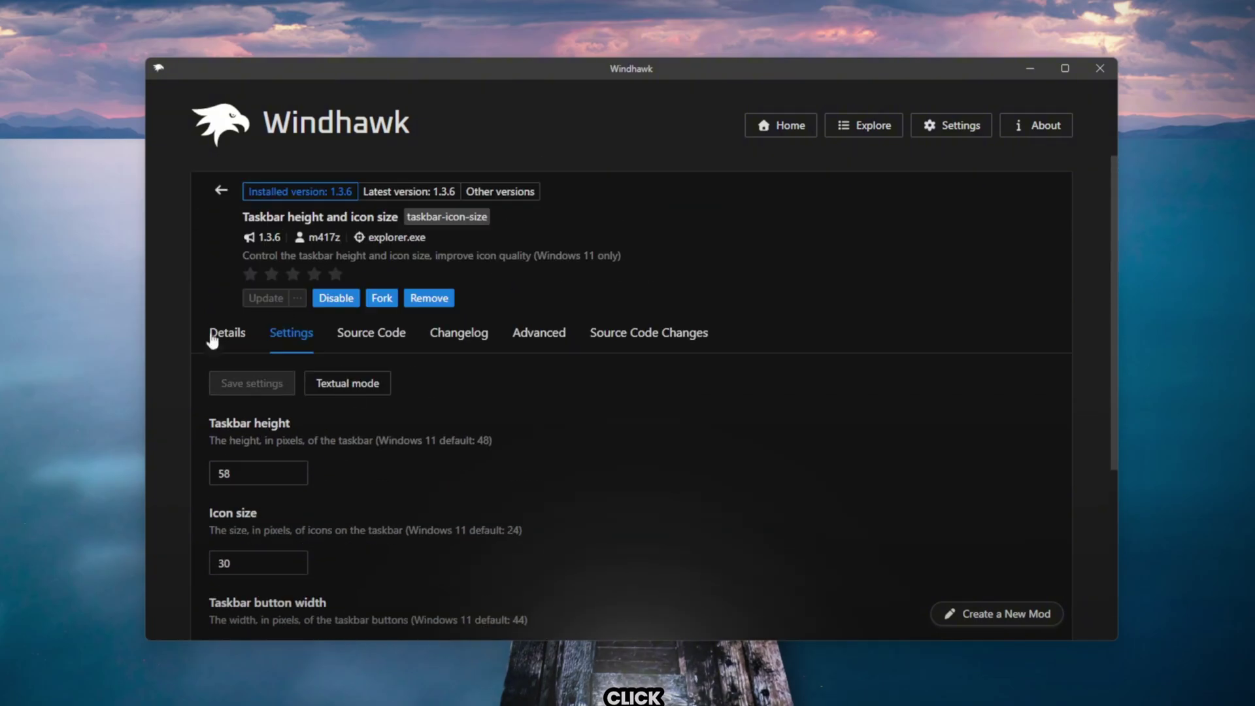
- Return to the mod list and bring up the Windows 11 Taskbar Styler mod's settings
left_click(222, 188)
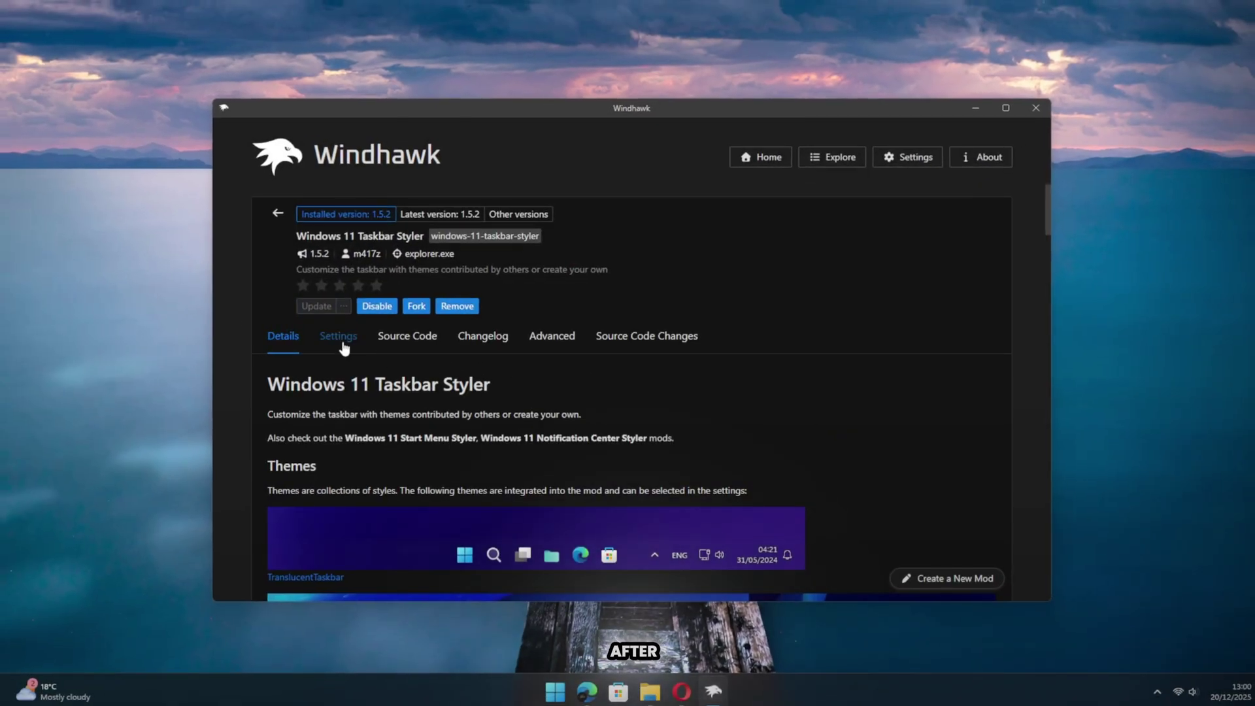
left_click(339, 336)
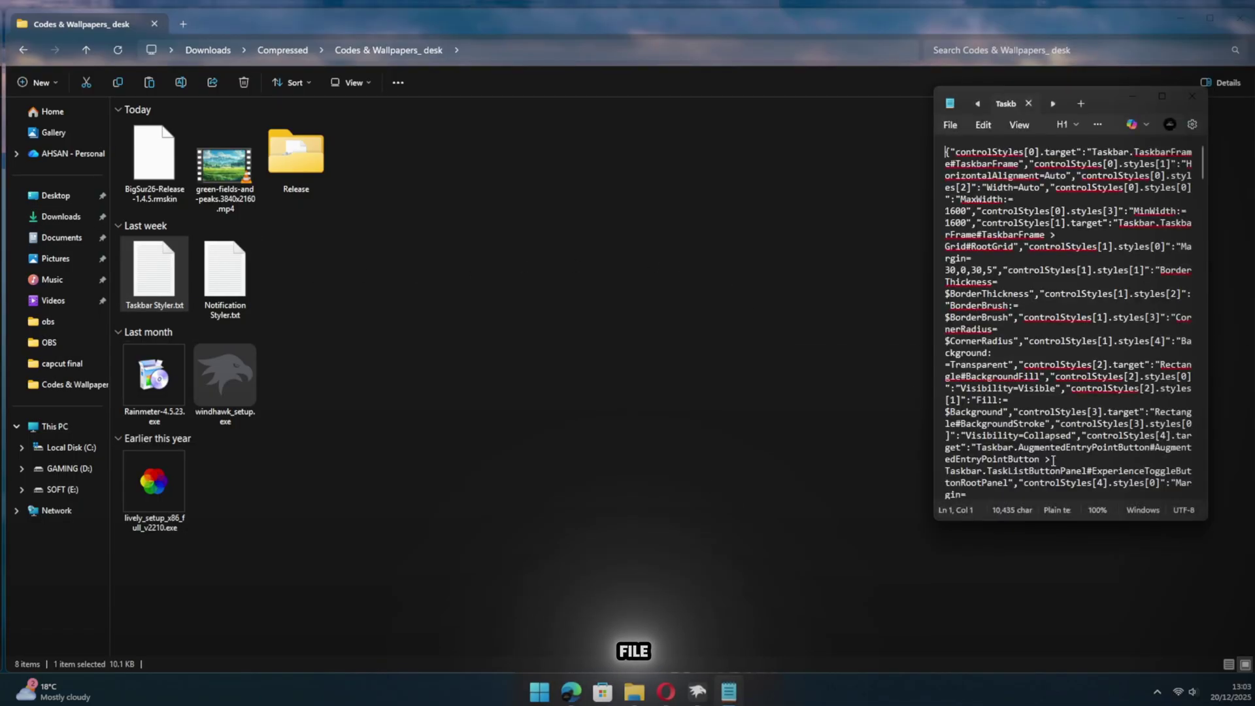
- Select all the Taskbar Styler.txt code and save it as the mod's settings in Windhawk
key("ctrl+a")
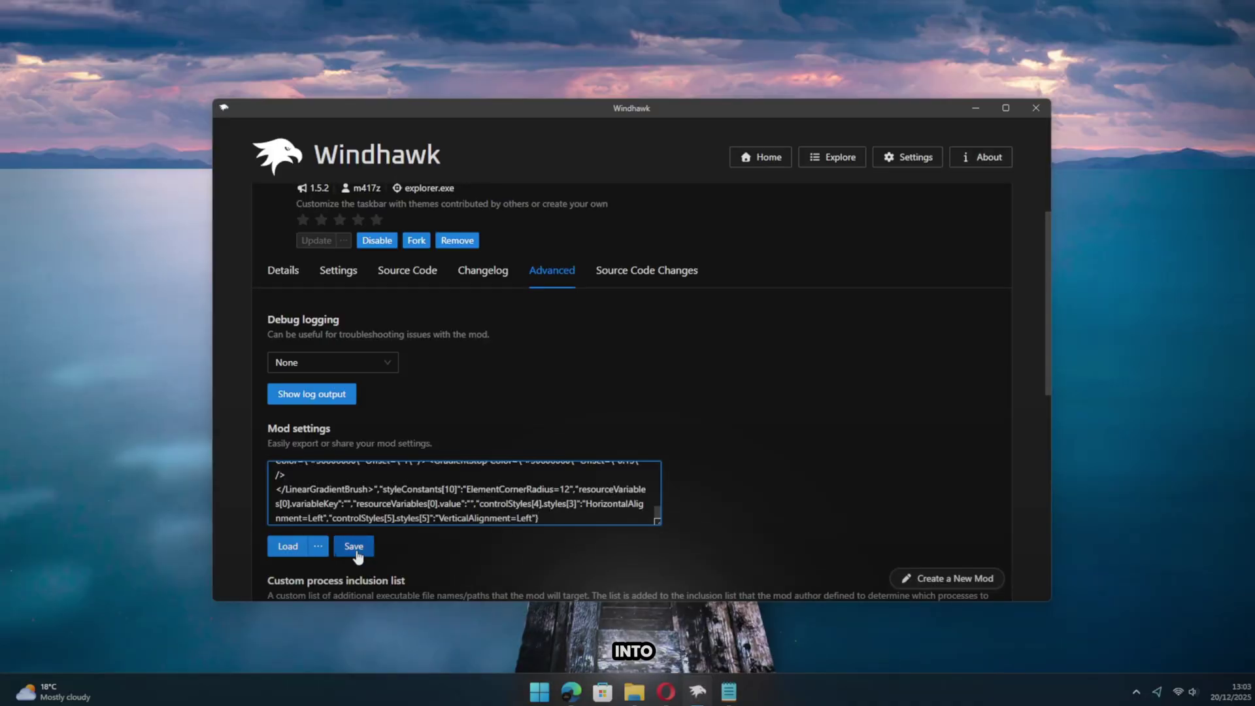
left_click(355, 546)
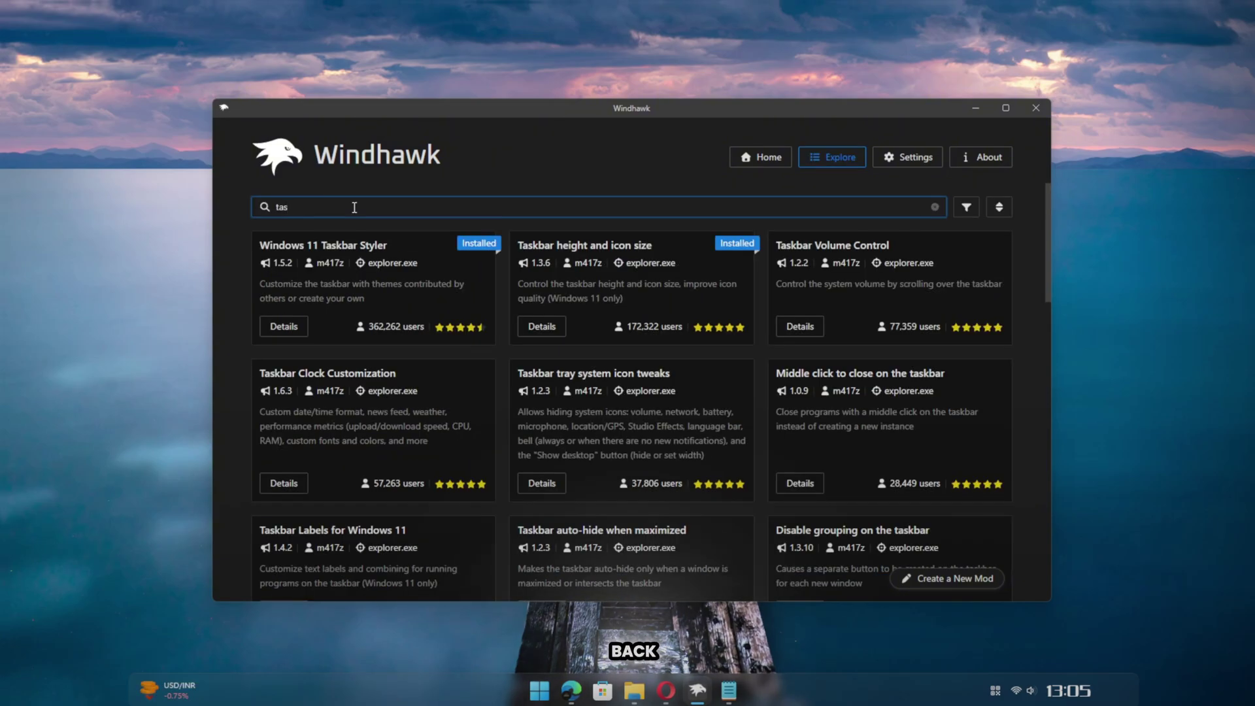
type("kbar back")
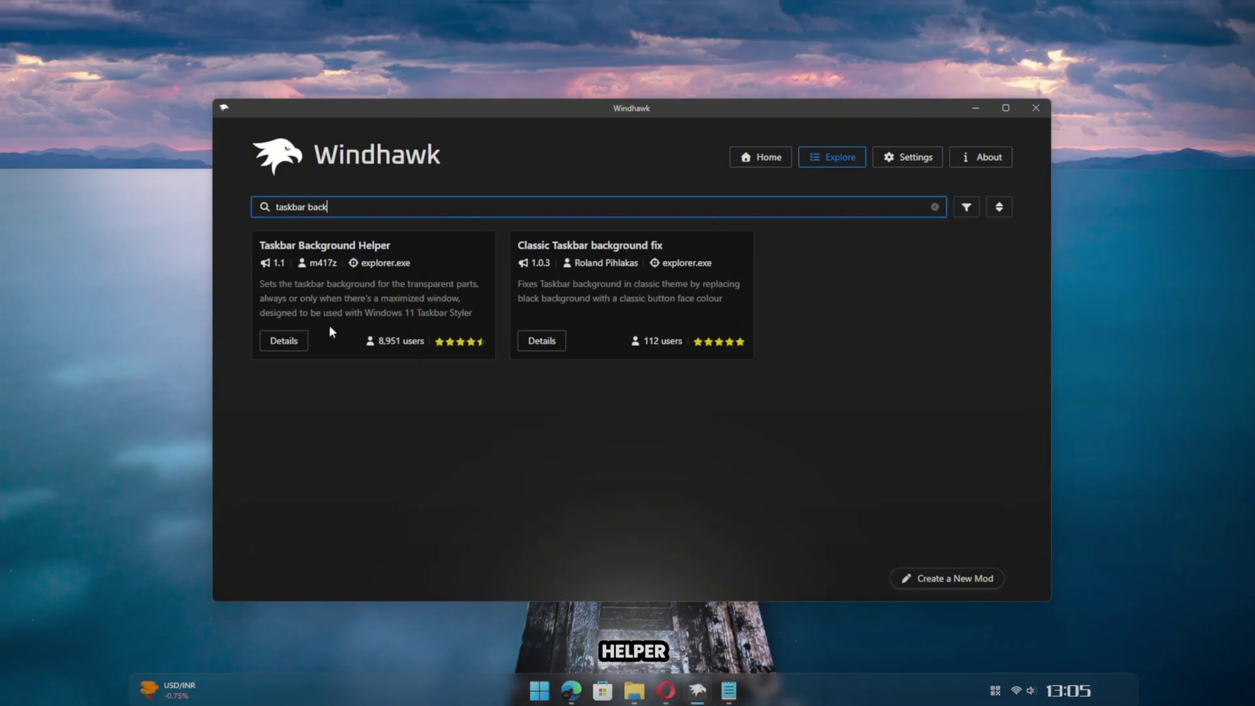
- Install Taskbar Background Helper and set its background style to Acrylic blur
left_click(283, 341)
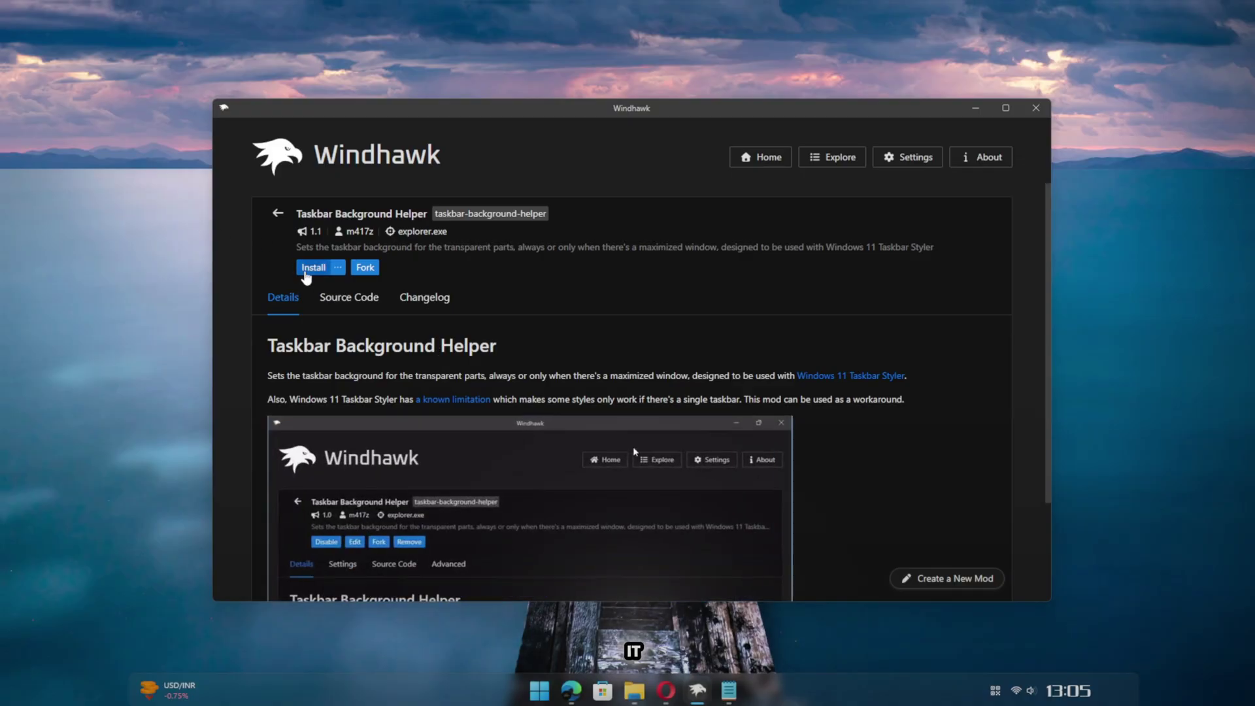
left_click(307, 268)
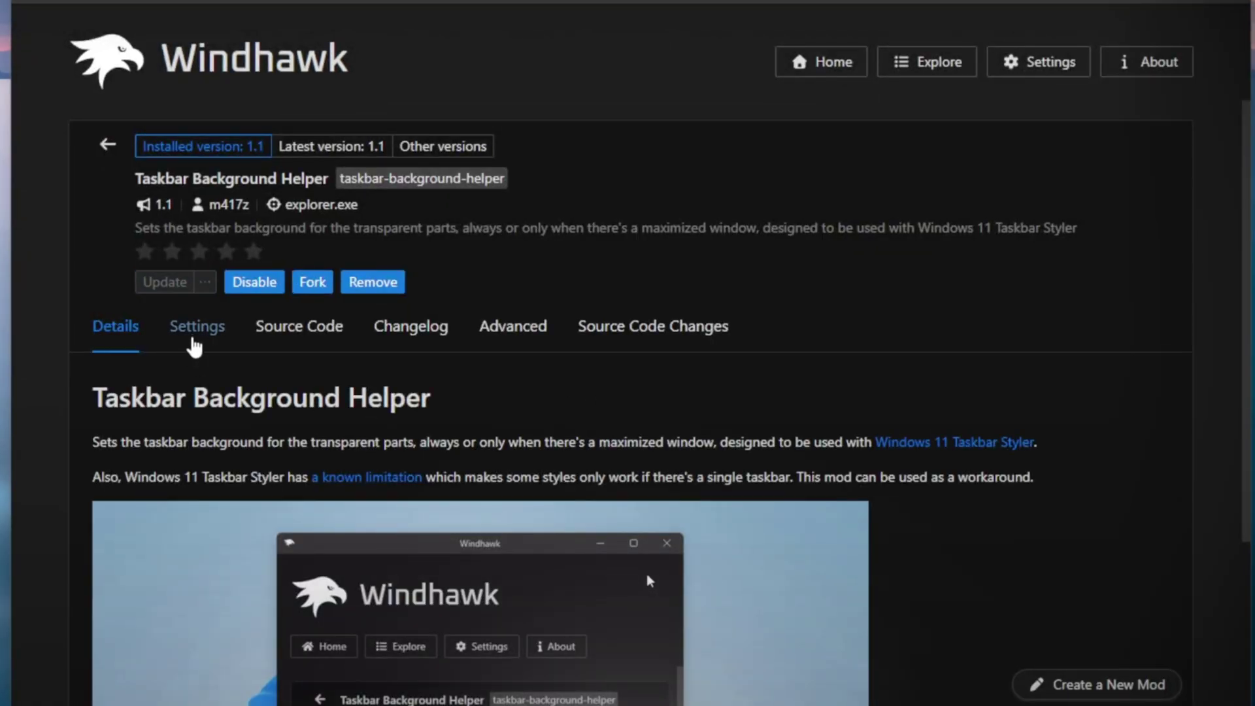
left_click(196, 334)
scroll(198, 363, "down", 2)
left_click(285, 290)
left_click(160, 364)
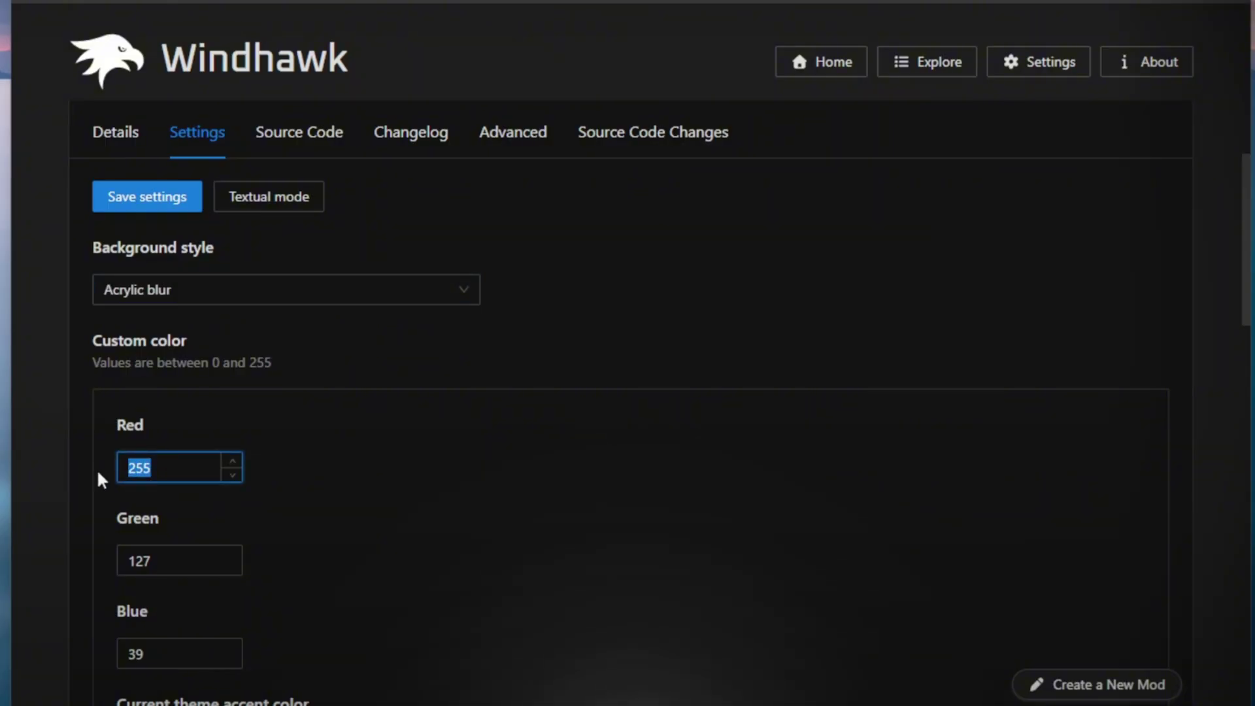
type("62")
- Enter custom colour 62, 63, 64, save the settings and briefly maximize Windhawk
key("Tab")
type("63")
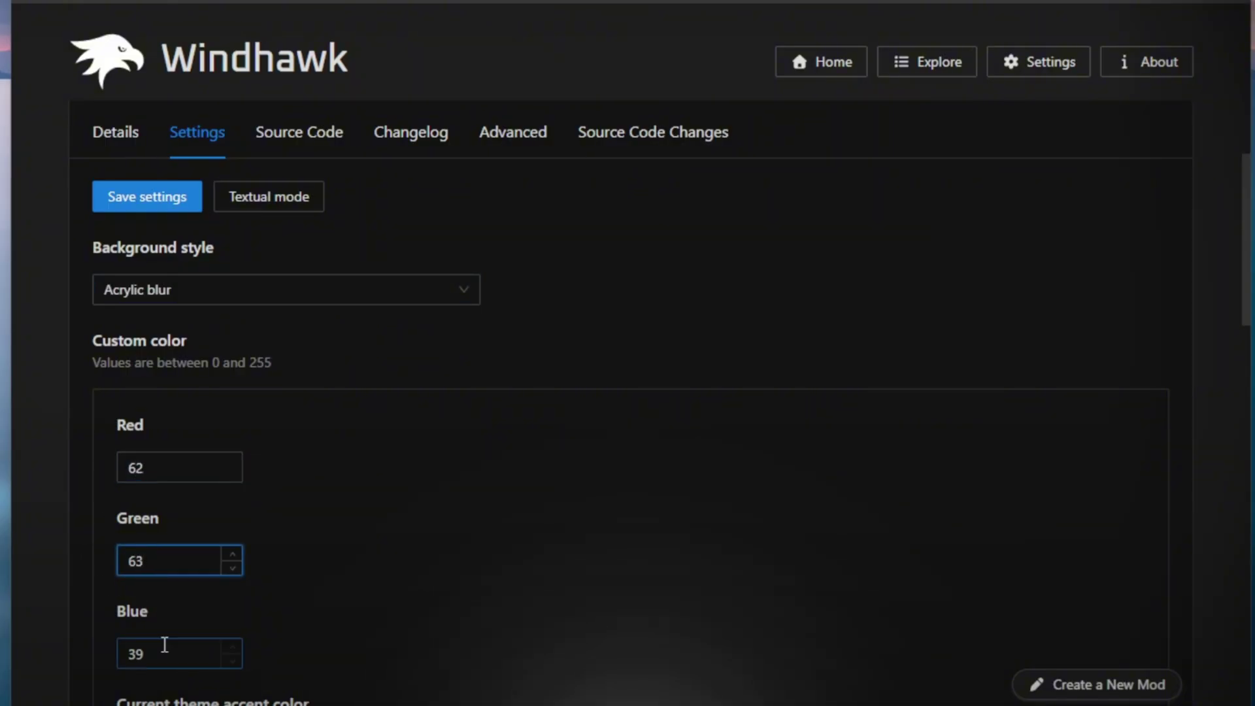
double_click(162, 644)
type("64")
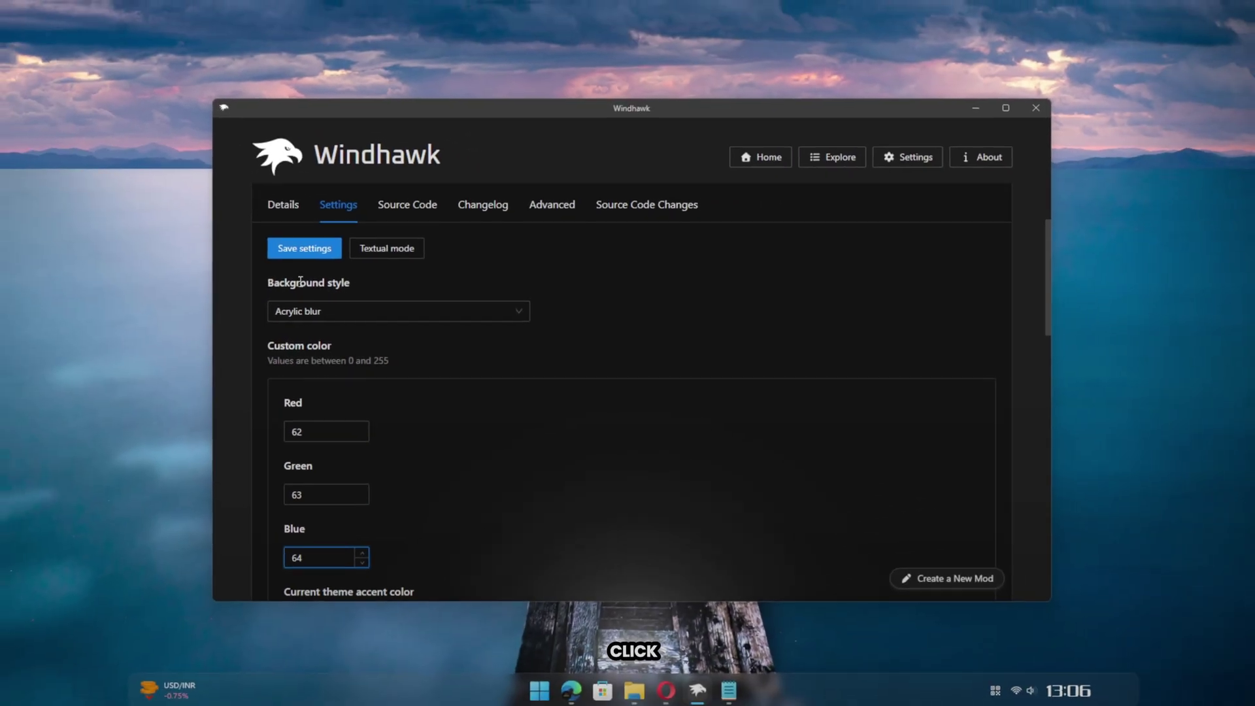
left_click(148, 197)
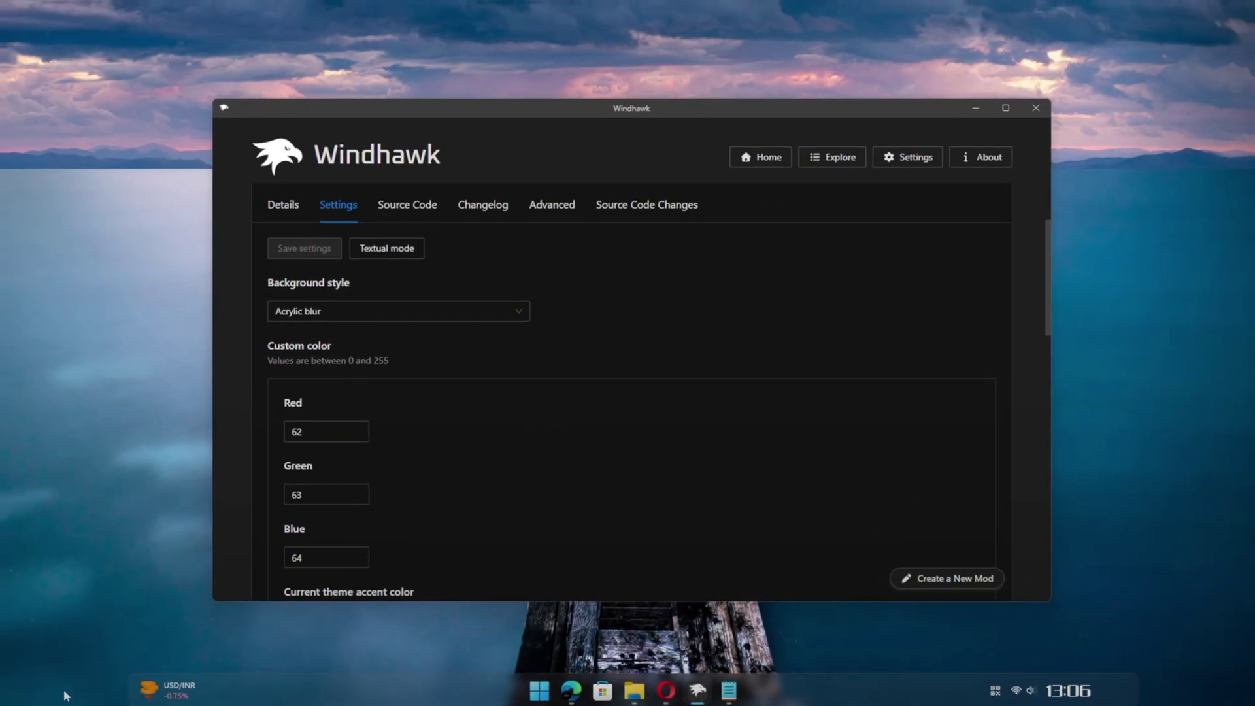
double_click(1005, 109)
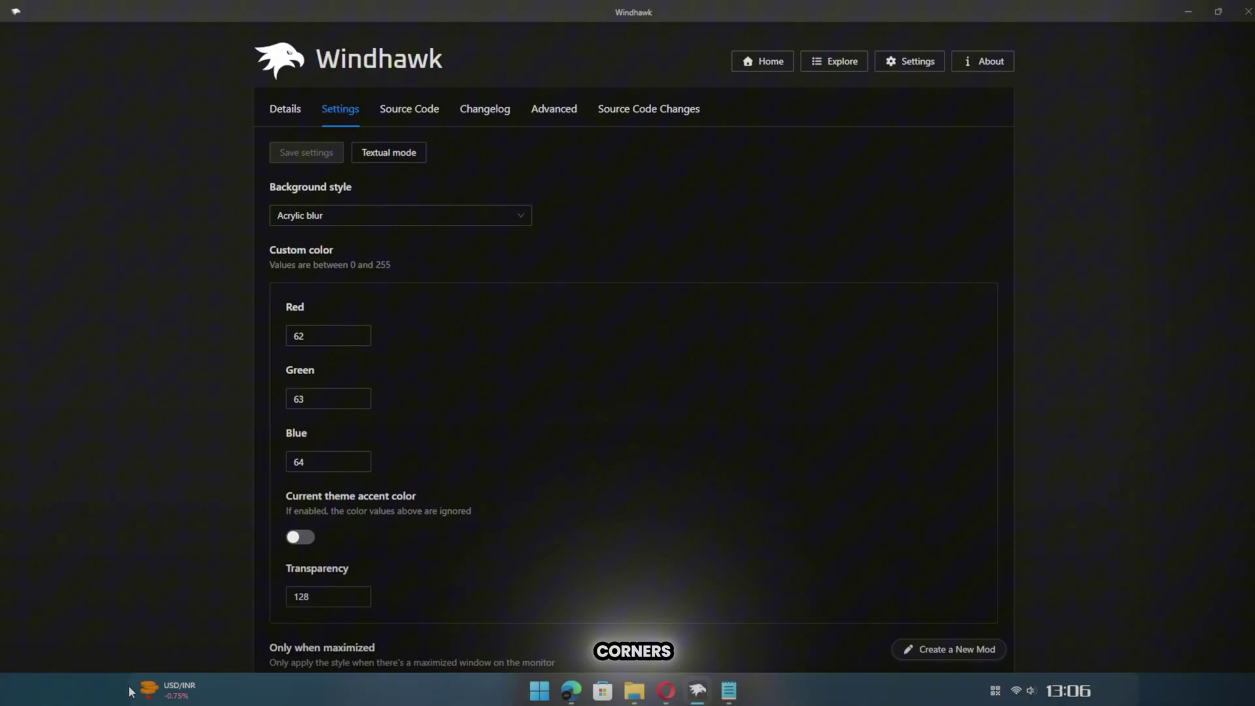
left_click(1218, 12)
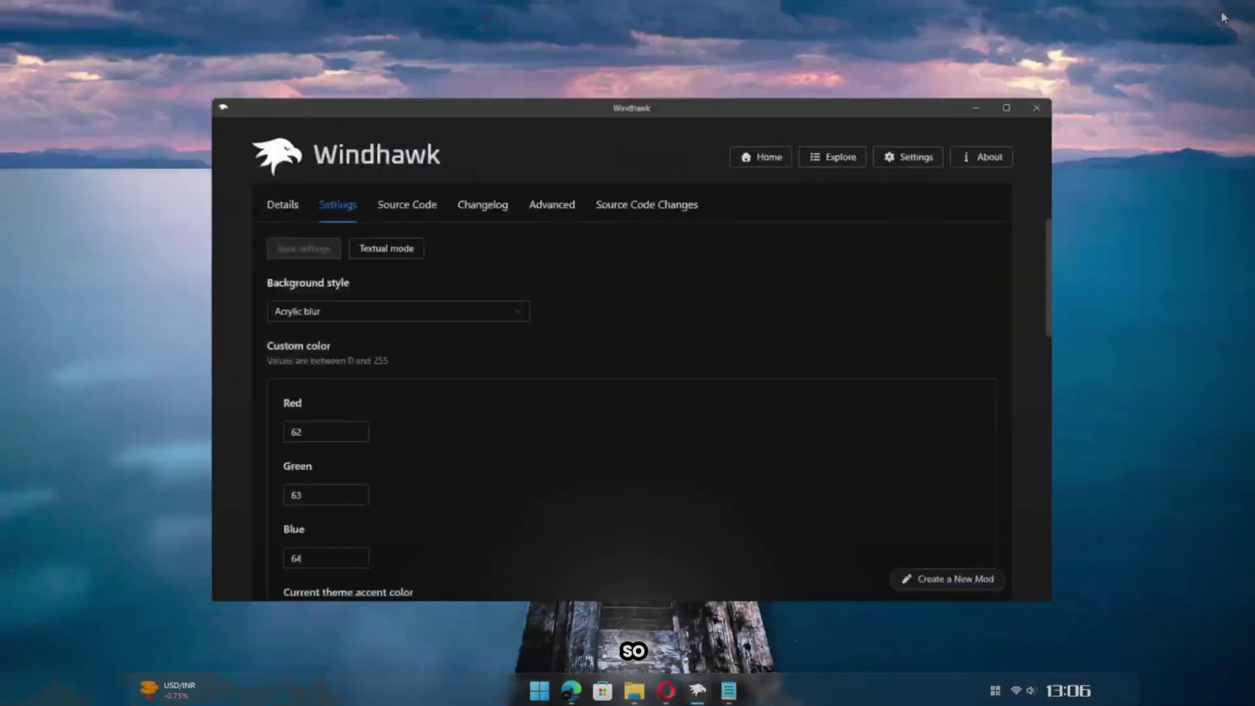
- Search Explore for 'taskbar ani' and install the Taskbar Dock Animation mod
left_click(829, 158)
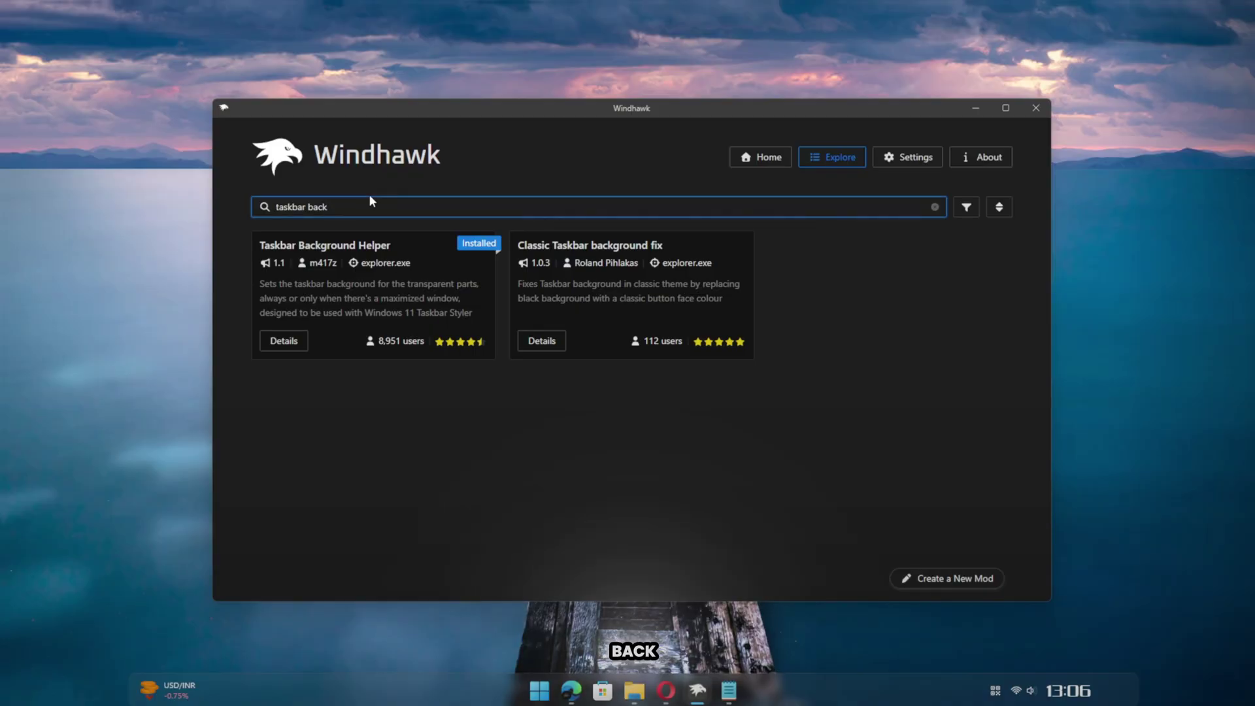
key("BackSpace")
key("BackSpace")
key("BackSpace")
key("BackSpace")
type("ani")
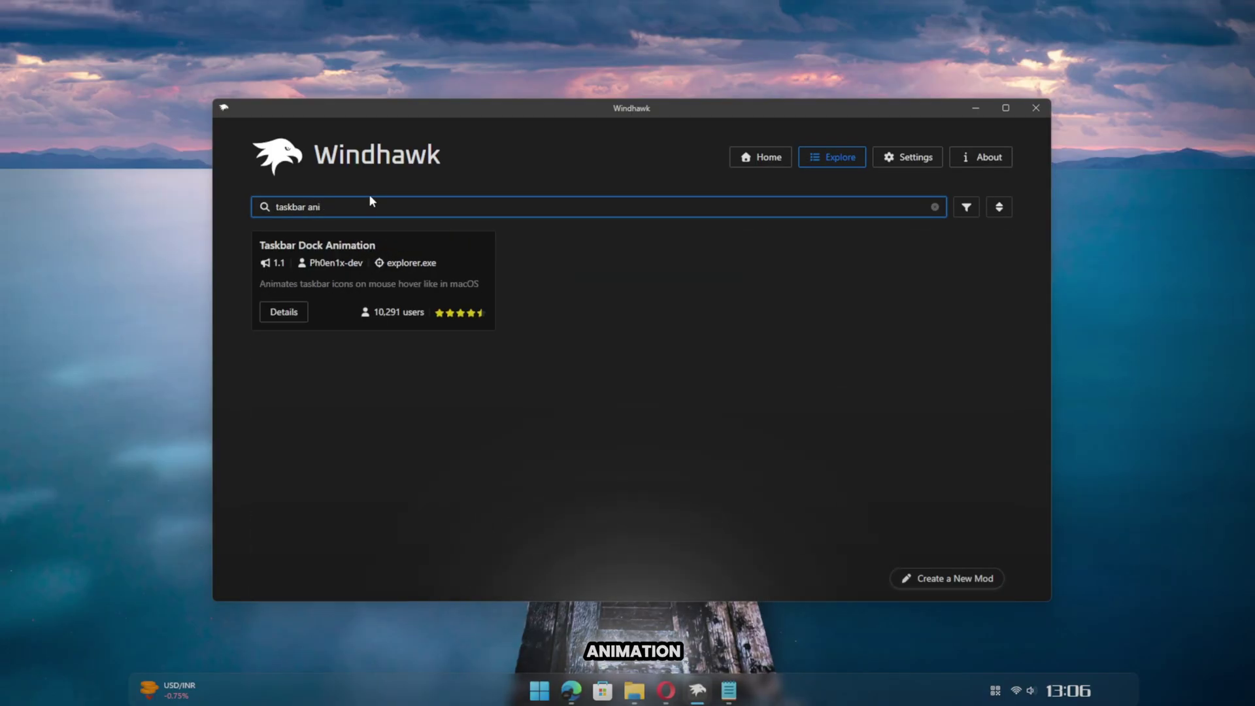
left_click(285, 314)
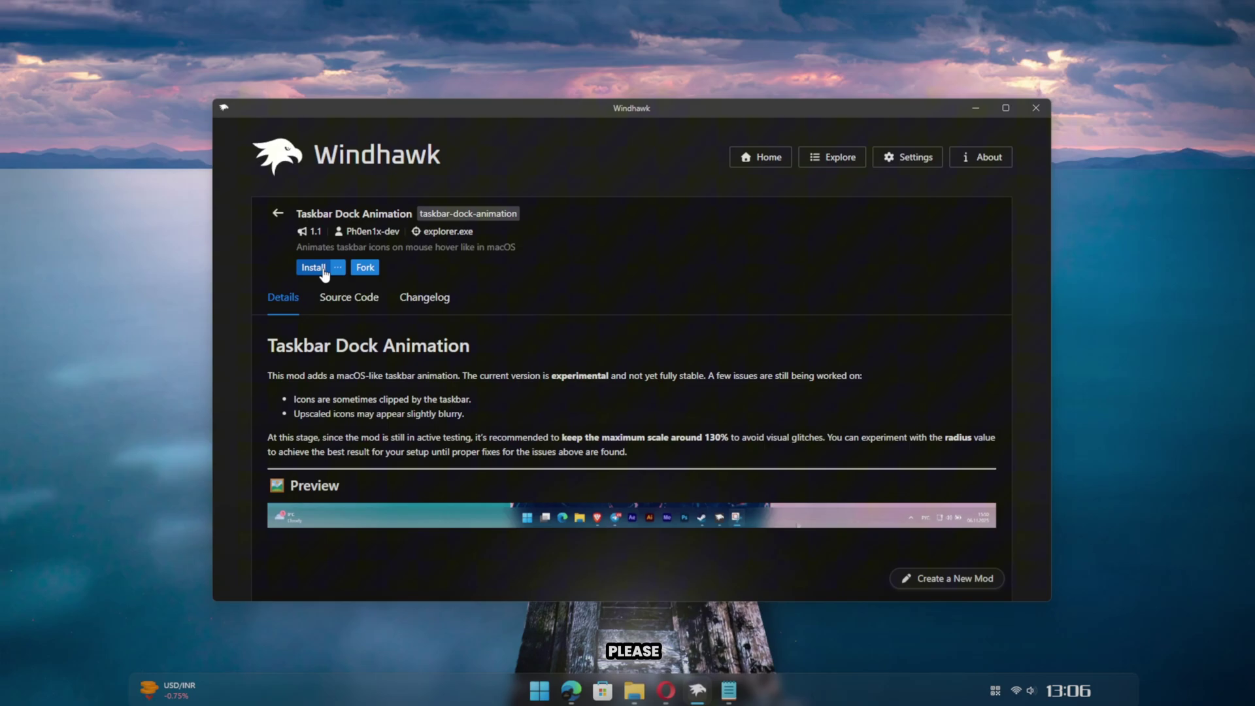
left_click(319, 275)
left_click(684, 521)
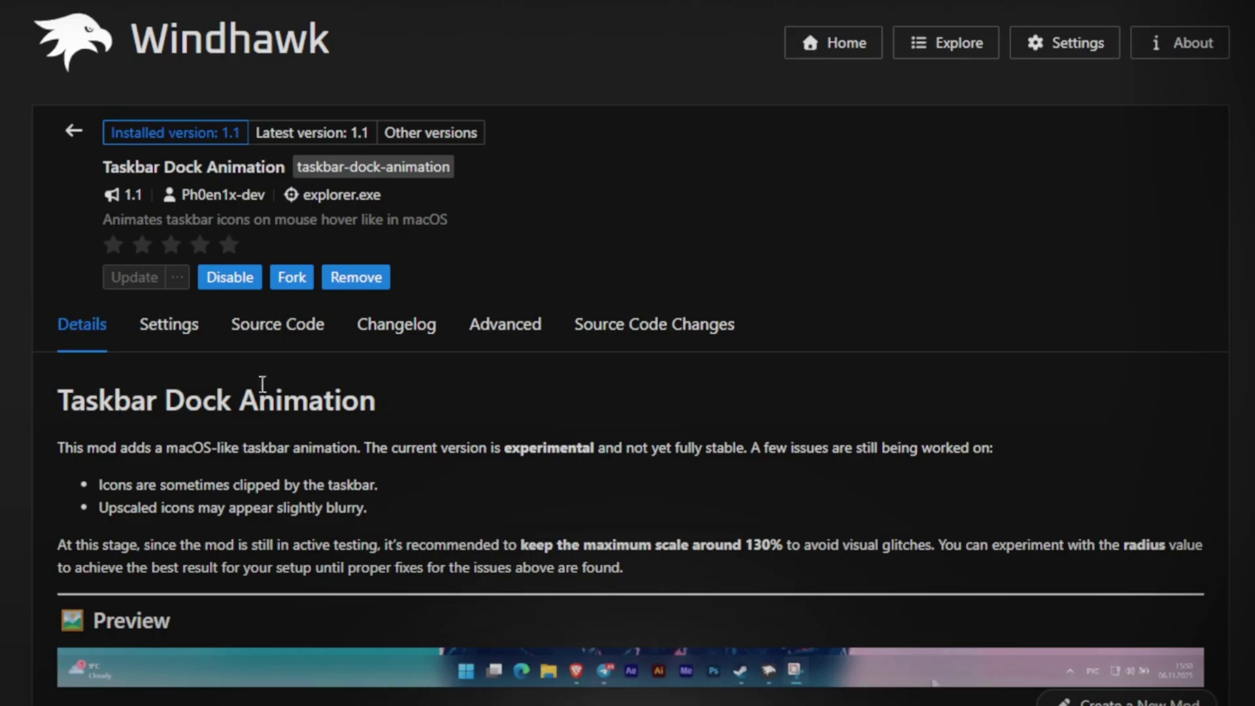
- Set Maximum scale 120 and Spacing sensitivity 70 in the mod's settings and save
left_click(169, 324)
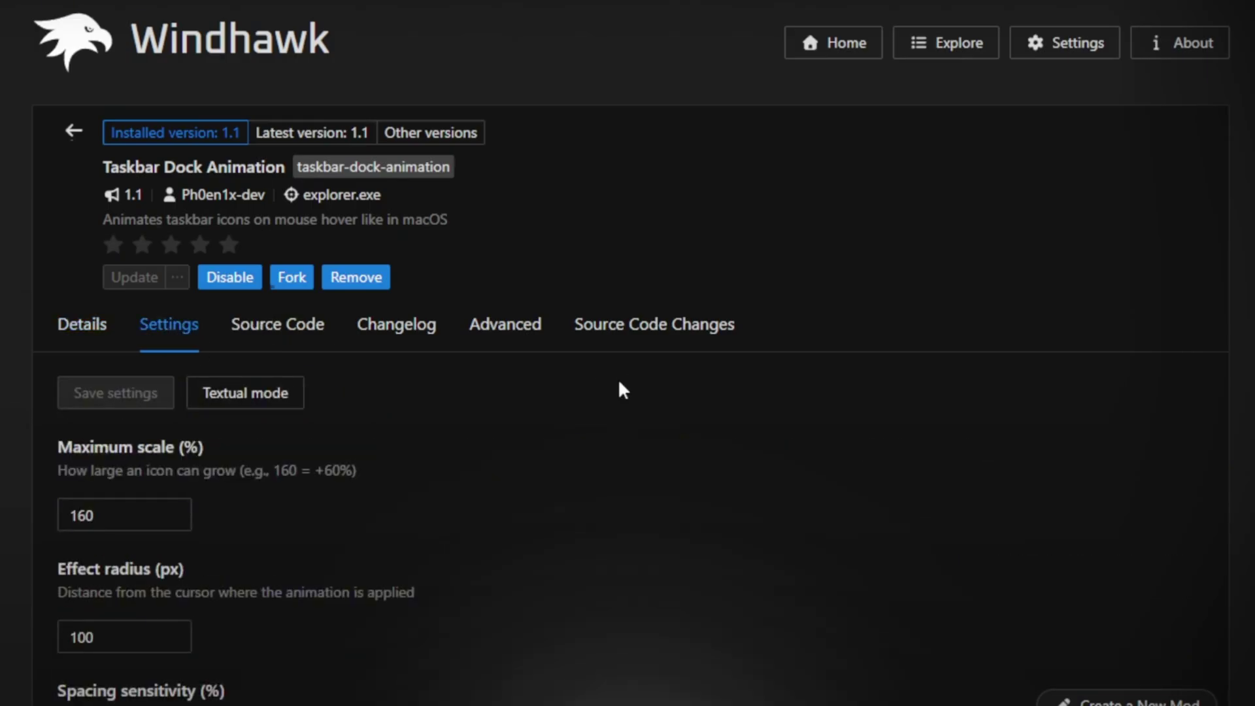
scroll(248, 499, "down", 2)
left_click(85, 412)
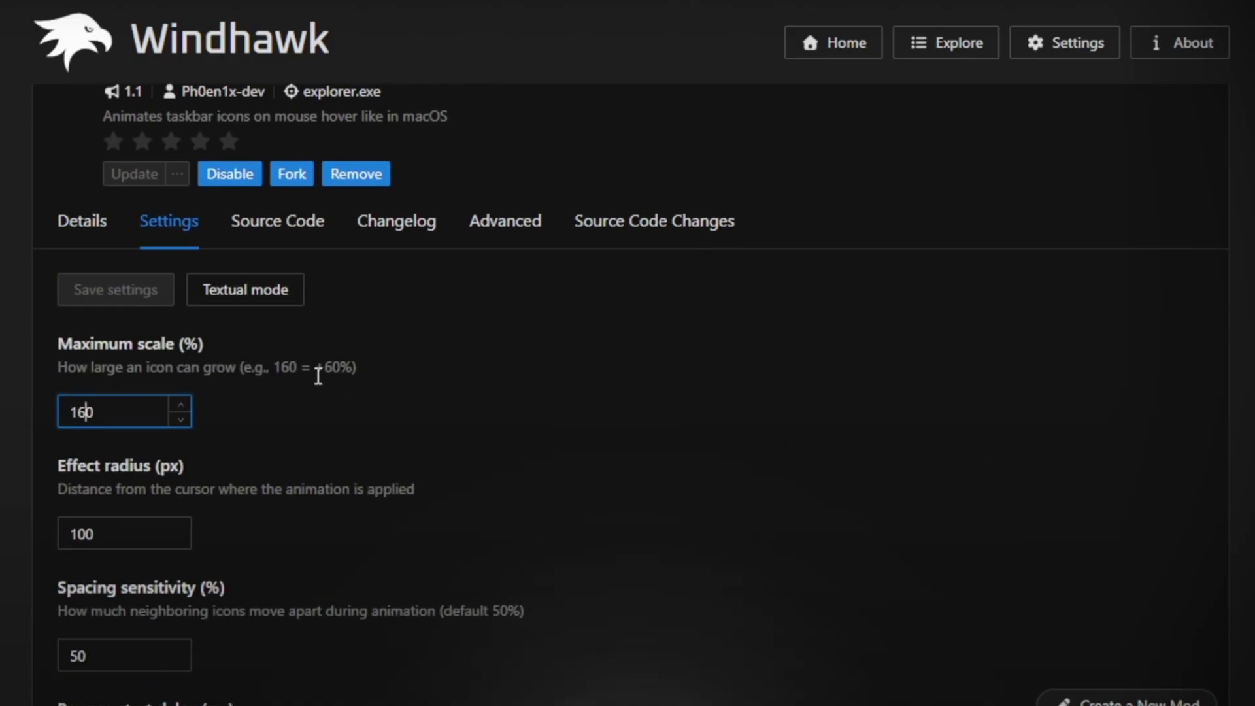
key("BackSpace")
type("2")
scroll(161, 580, "down", 1)
key("Tab")
type("7")
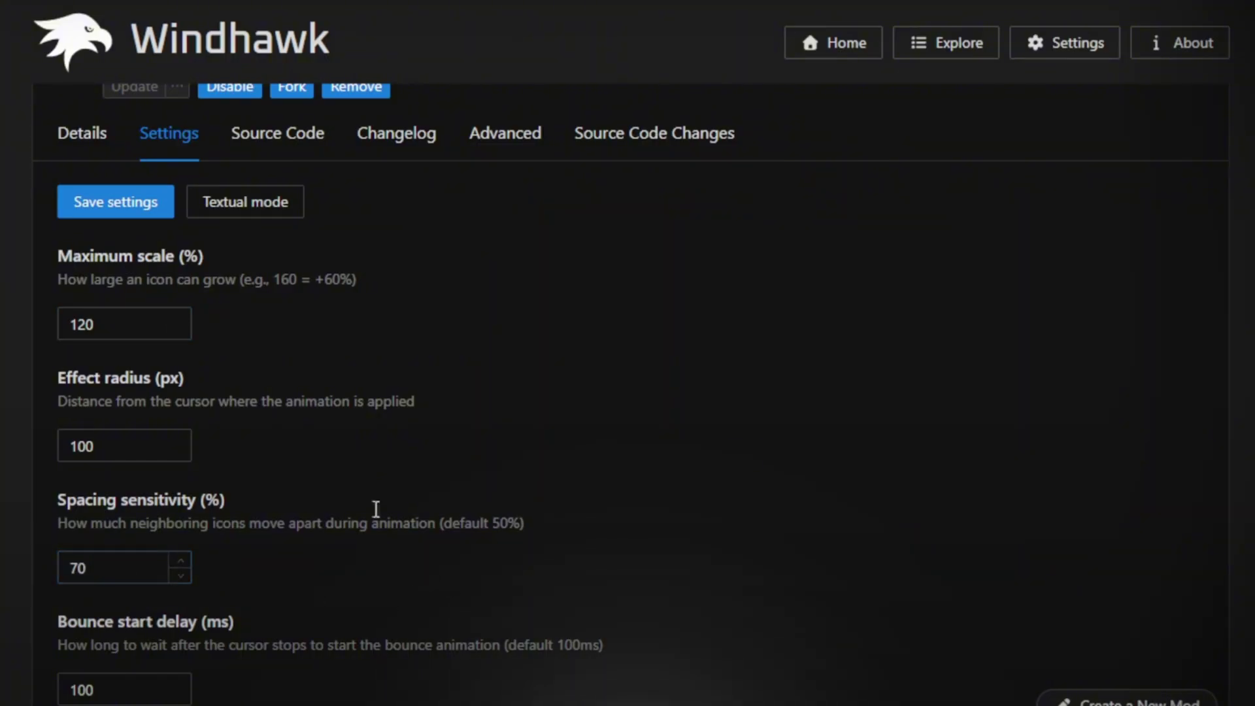
left_click(114, 201)
mouse_move(713, 691)
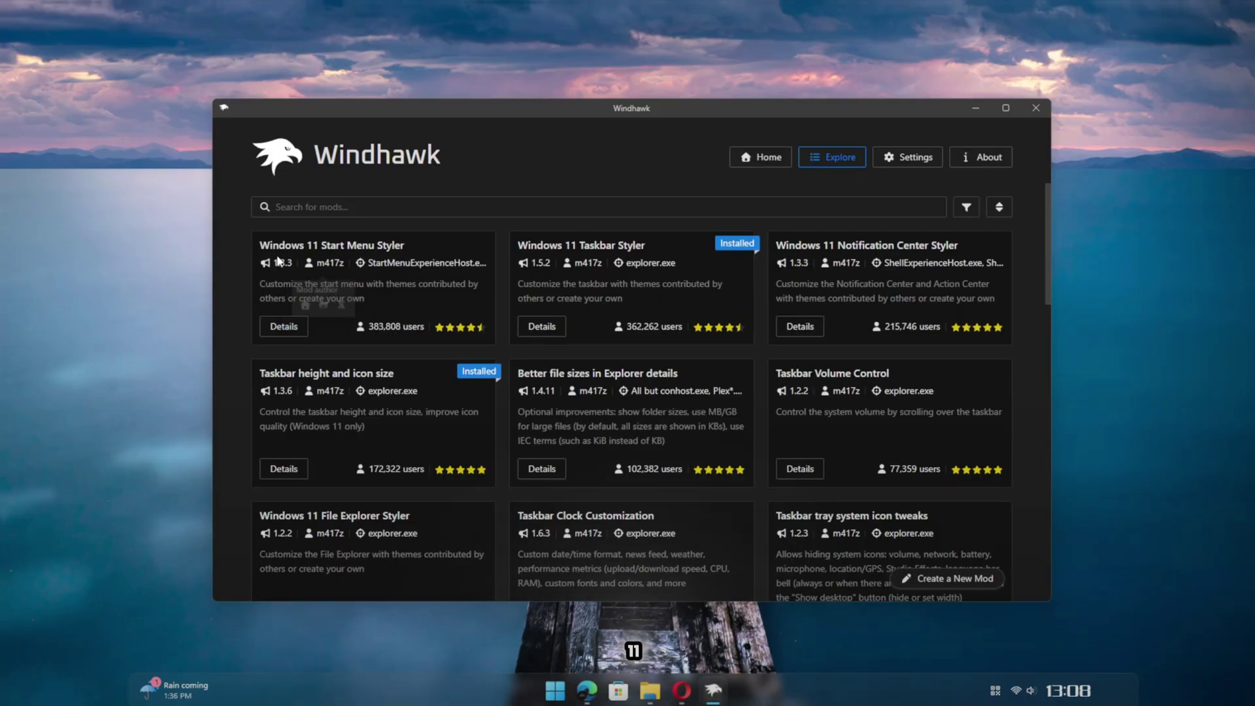
- Install Windows 11 Start Menu Styler and choose the TranslucentStartMenu theme
left_click(275, 323)
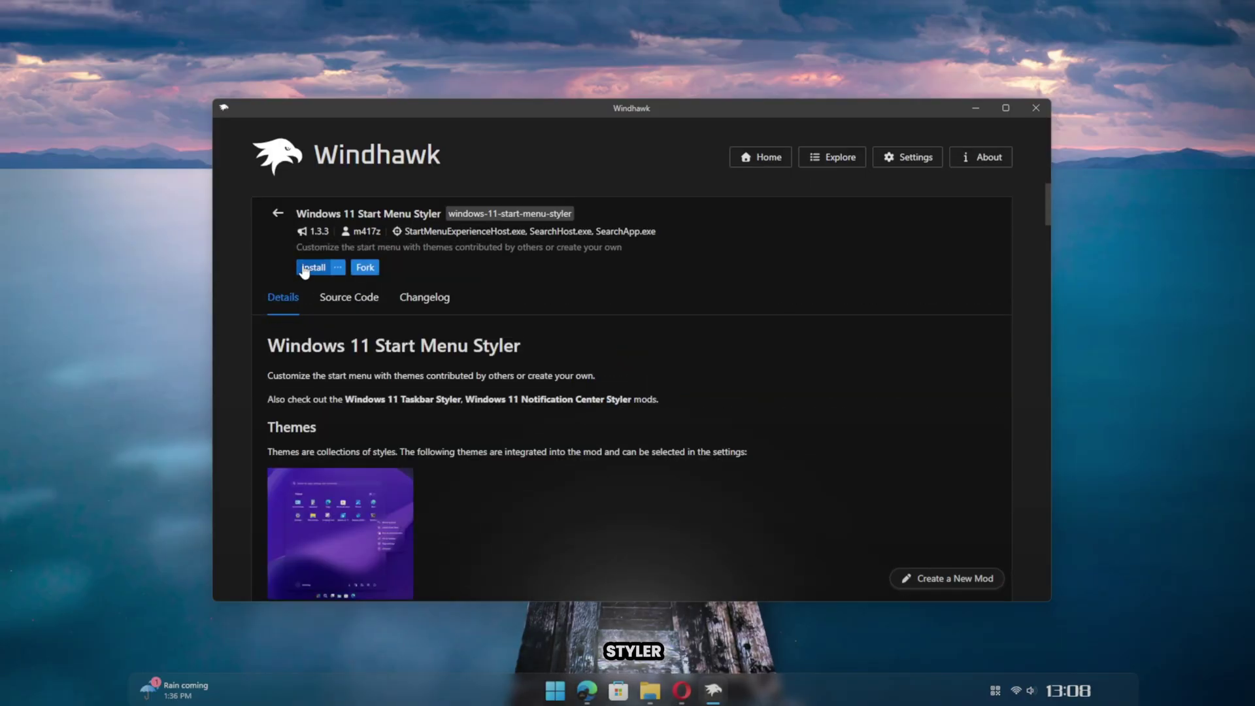
left_click(311, 268)
left_click(734, 469)
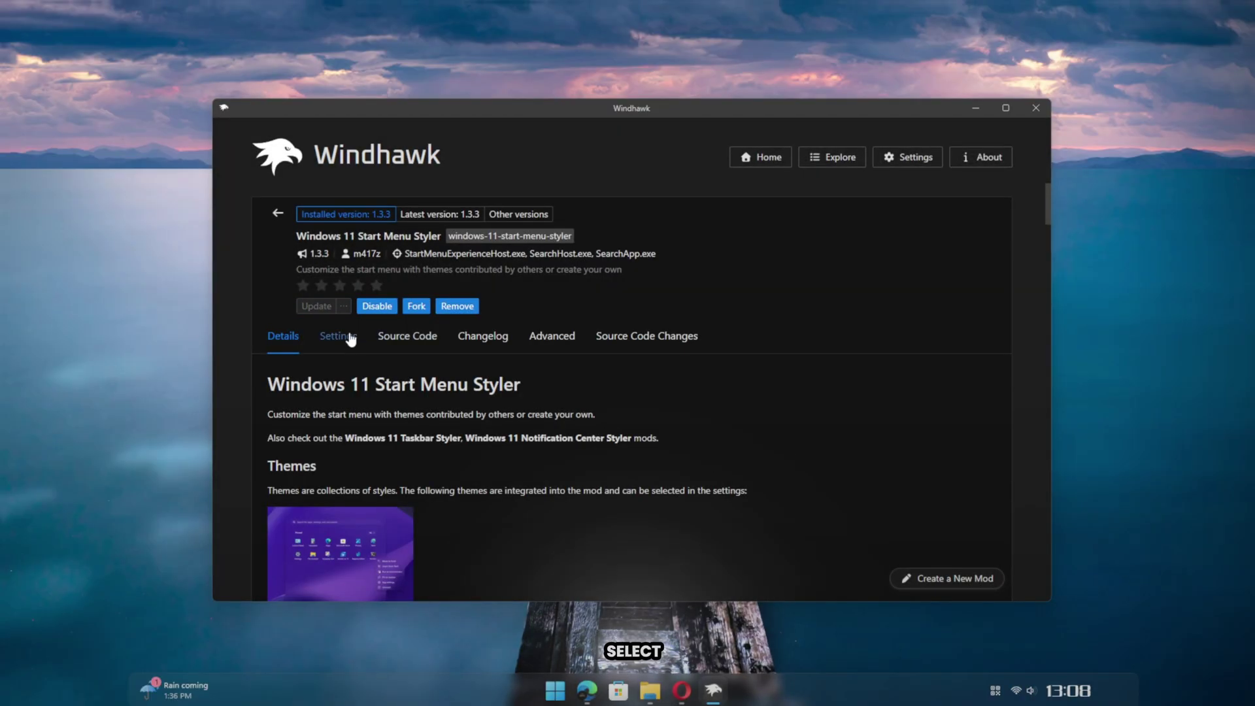
left_click(339, 336)
scroll(483, 401, "down", 1)
left_click(397, 391)
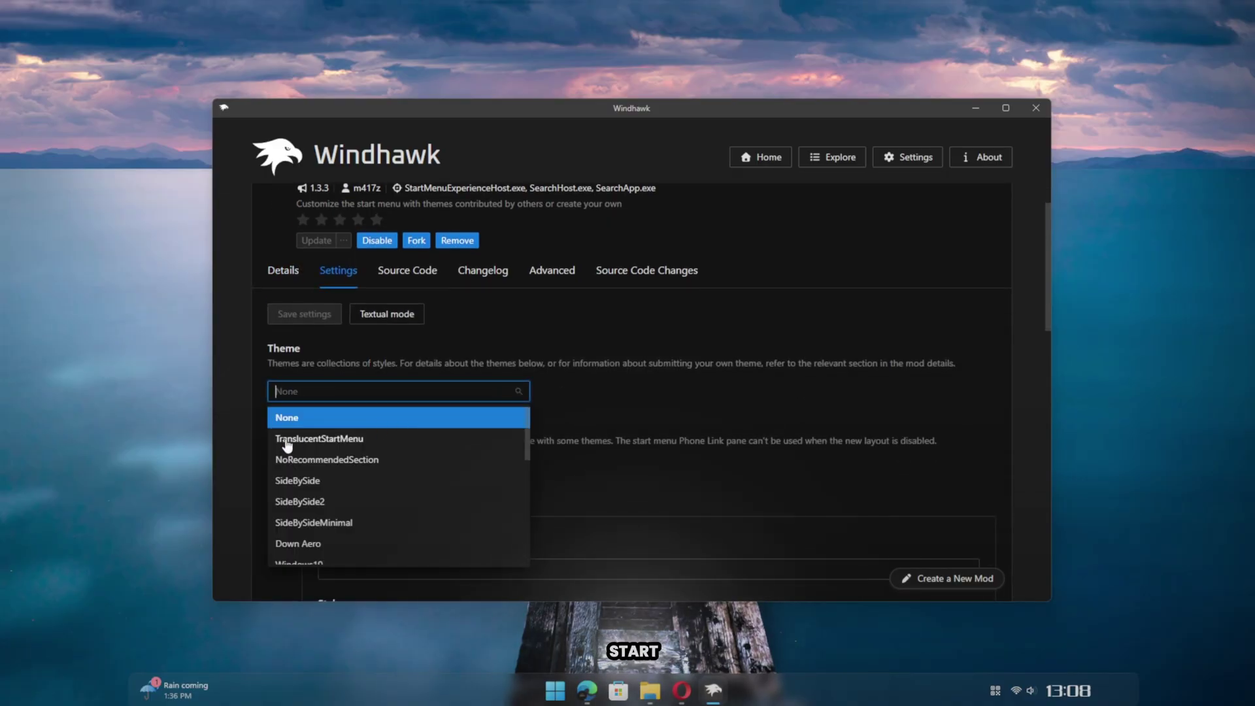
left_click(319, 439)
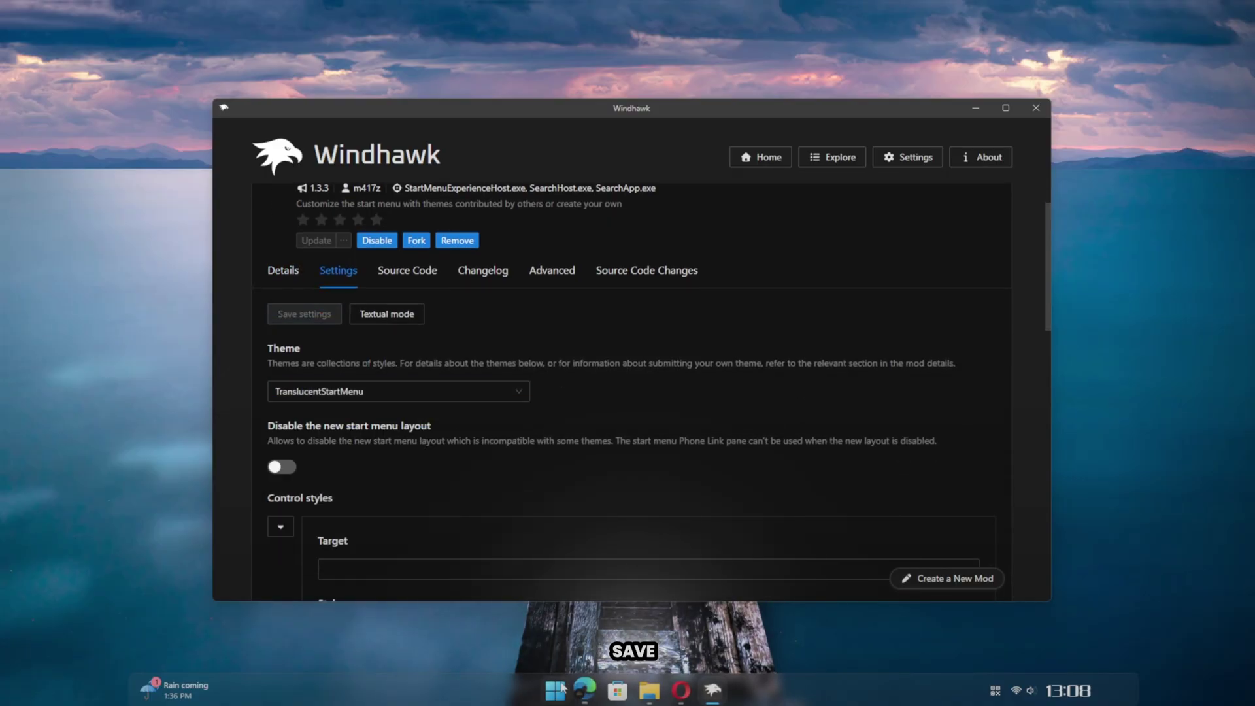
- Preview the now translucent Start menu over the desktop with Windhawk hidden
key("super")
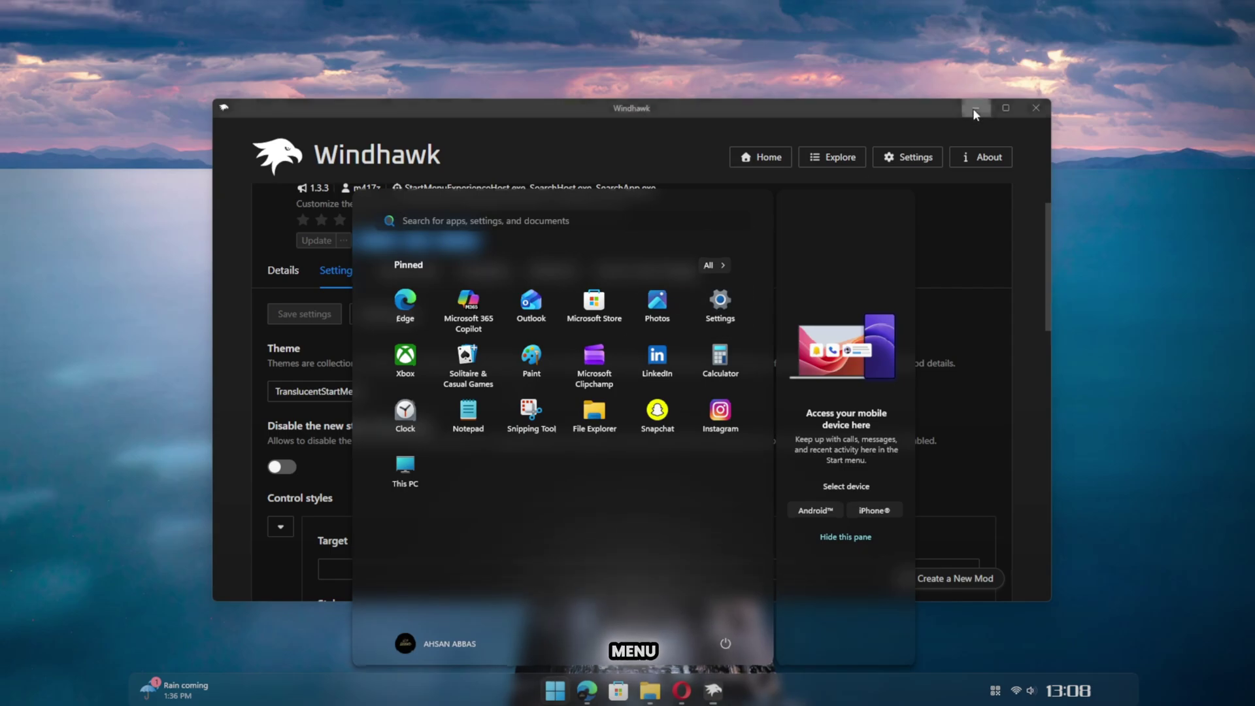
left_click(976, 113)
key("super")
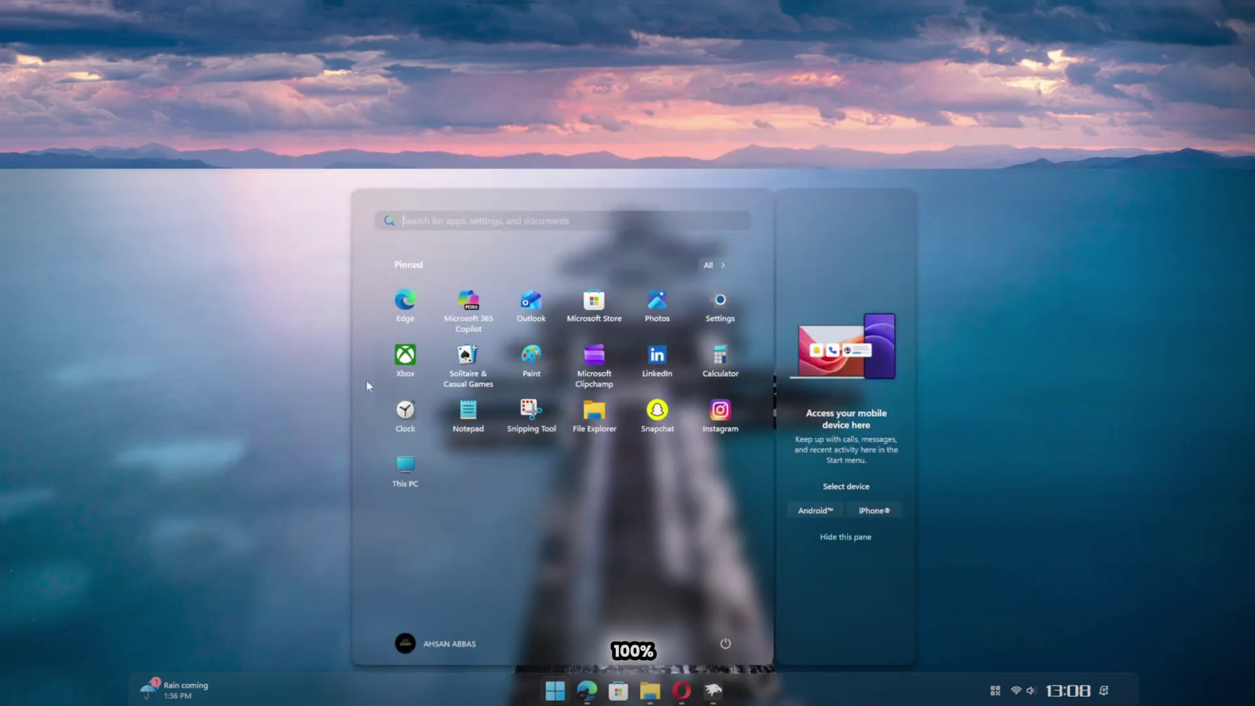
- Install the Windows 11 Notification Center Styler mod from Windhawk's Explore catalogue and reach its Advanced settings
left_click(1027, 427)
left_click(714, 690)
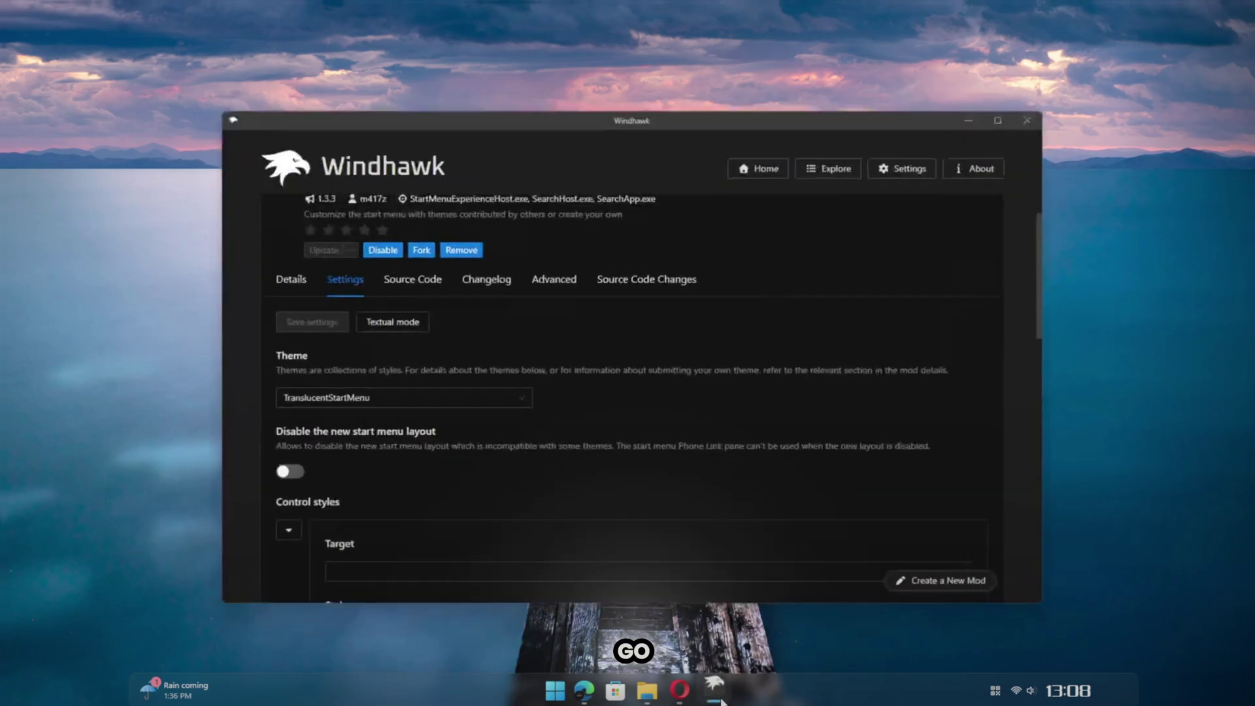
left_click(832, 157)
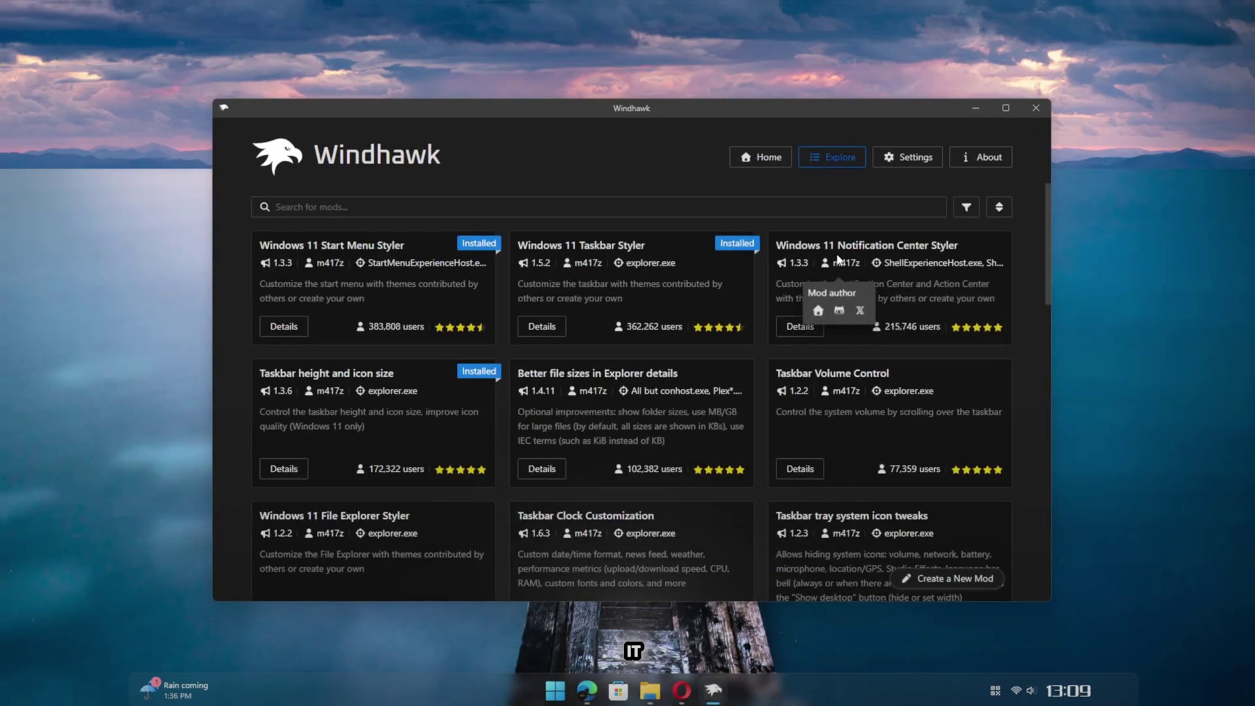
left_click_drag(776, 246, 814, 328)
left_click(801, 326)
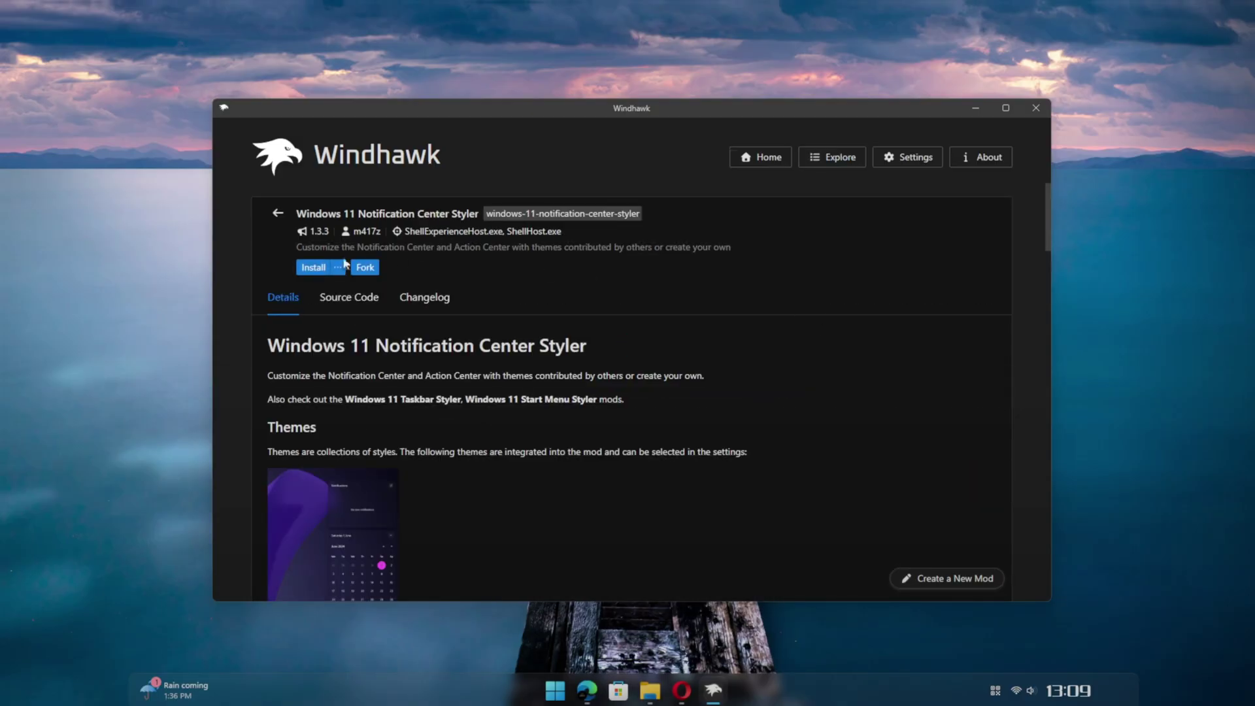
left_click(314, 267)
left_click(706, 474)
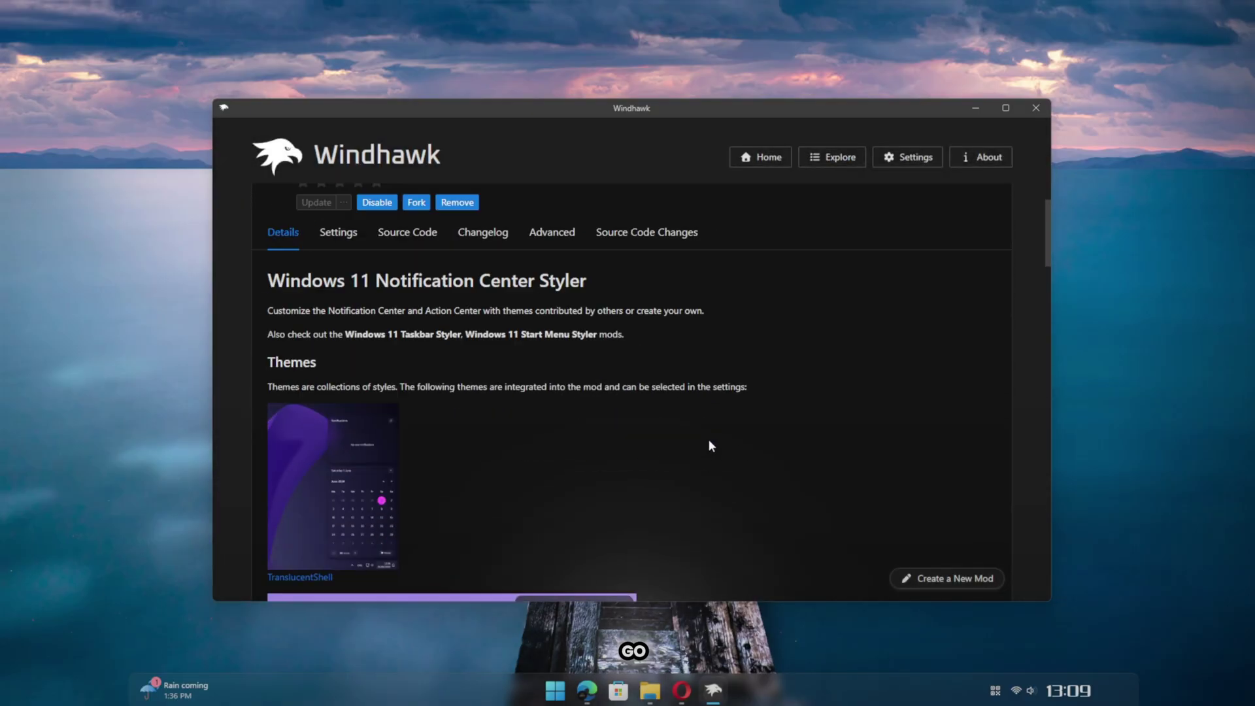
left_click(551, 336)
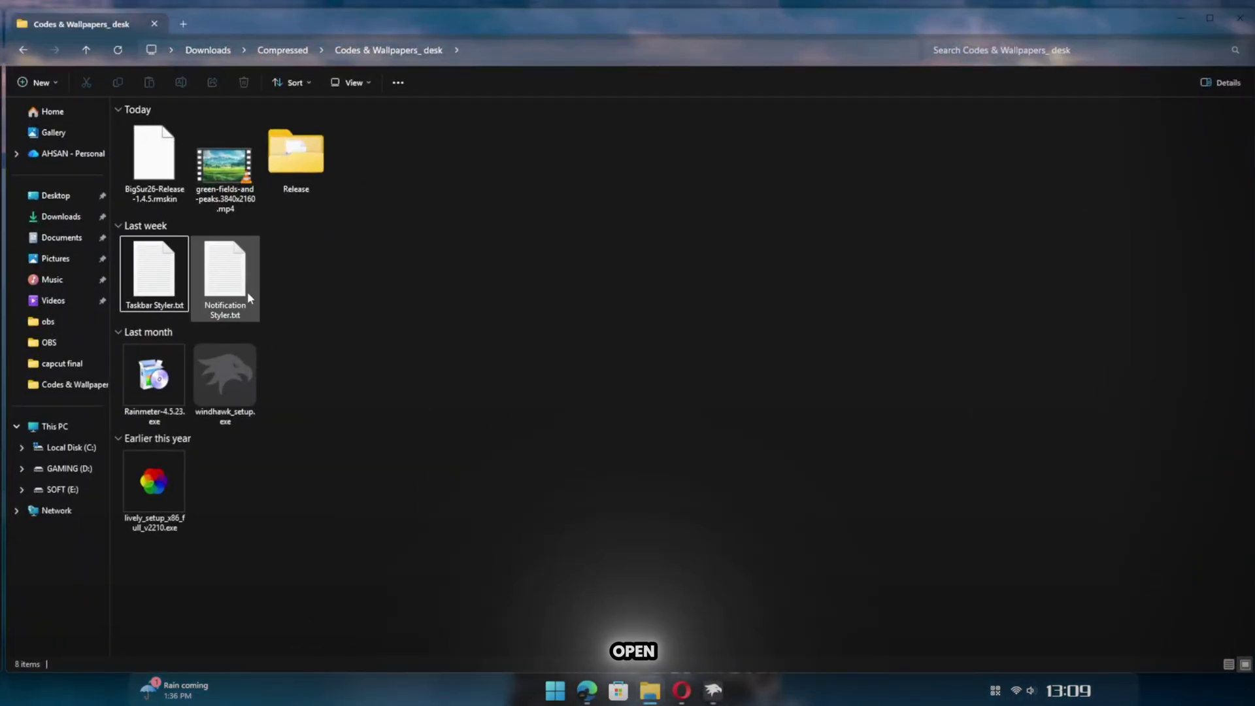
- Copy all the settings text from Notification Styler.txt in Notepad
double_click(248, 292)
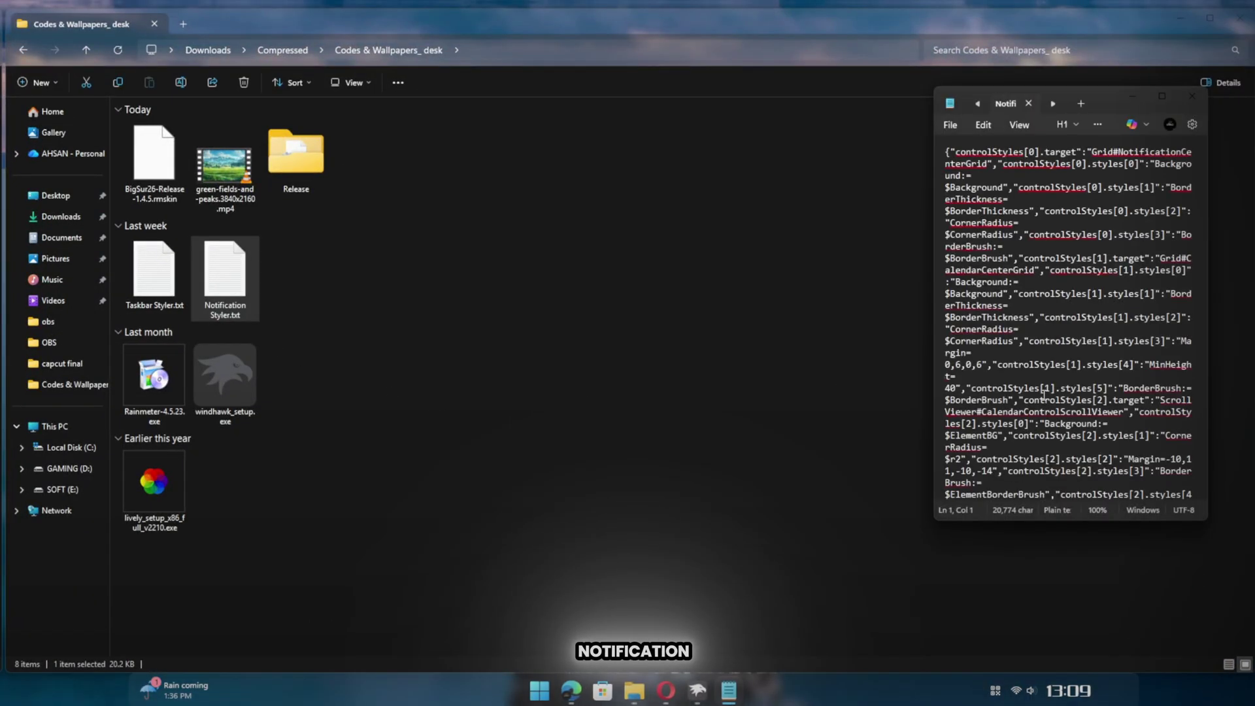
key("ctrl+a")
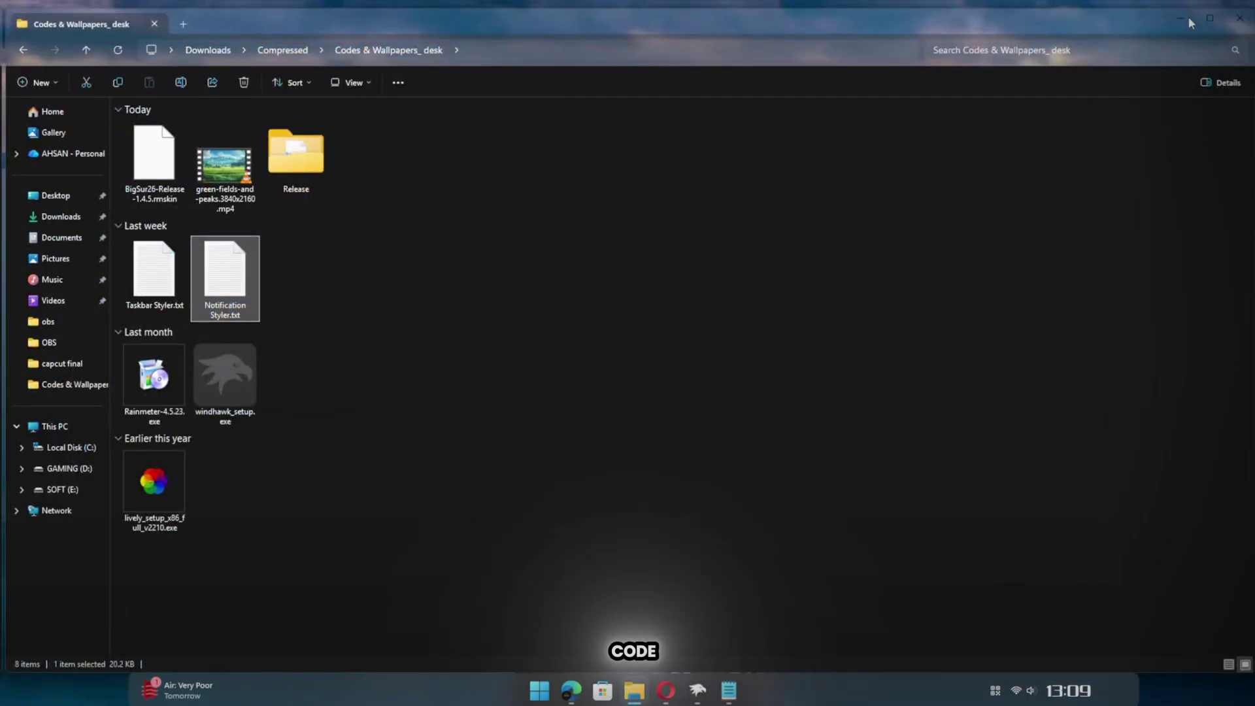
- Replace the Notification Center Styler's mod settings with the copied code and save them
left_click(1188, 16)
triple_click(451, 491)
key("Delete")
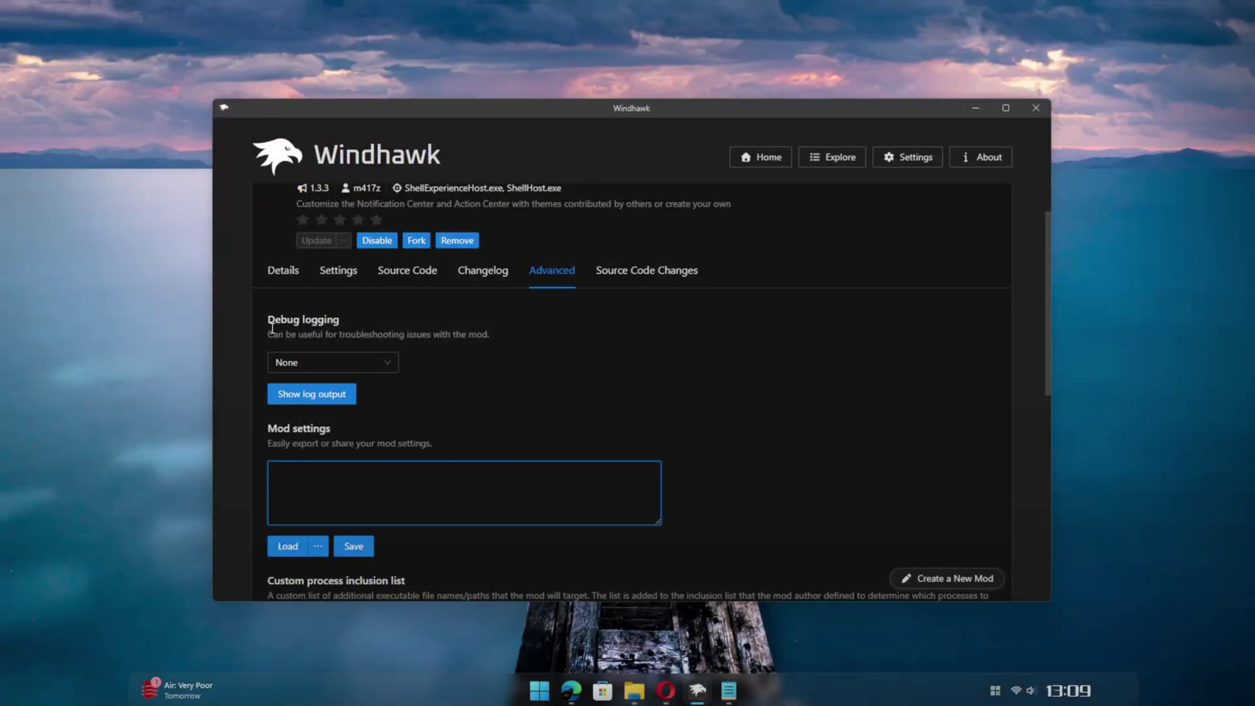
key("ctrl+v")
left_click(353, 547)
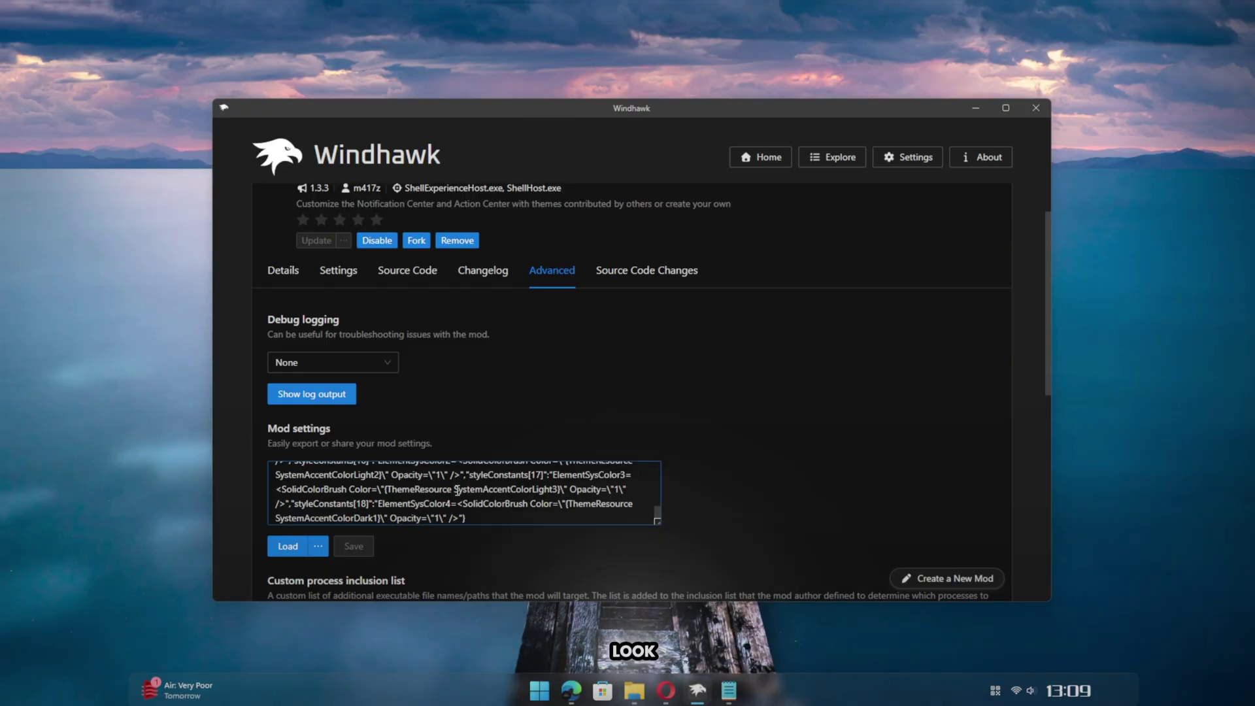
- Check the restyled notification center and quick settings, then close Windhawk
left_click(1069, 690)
left_click(1020, 691)
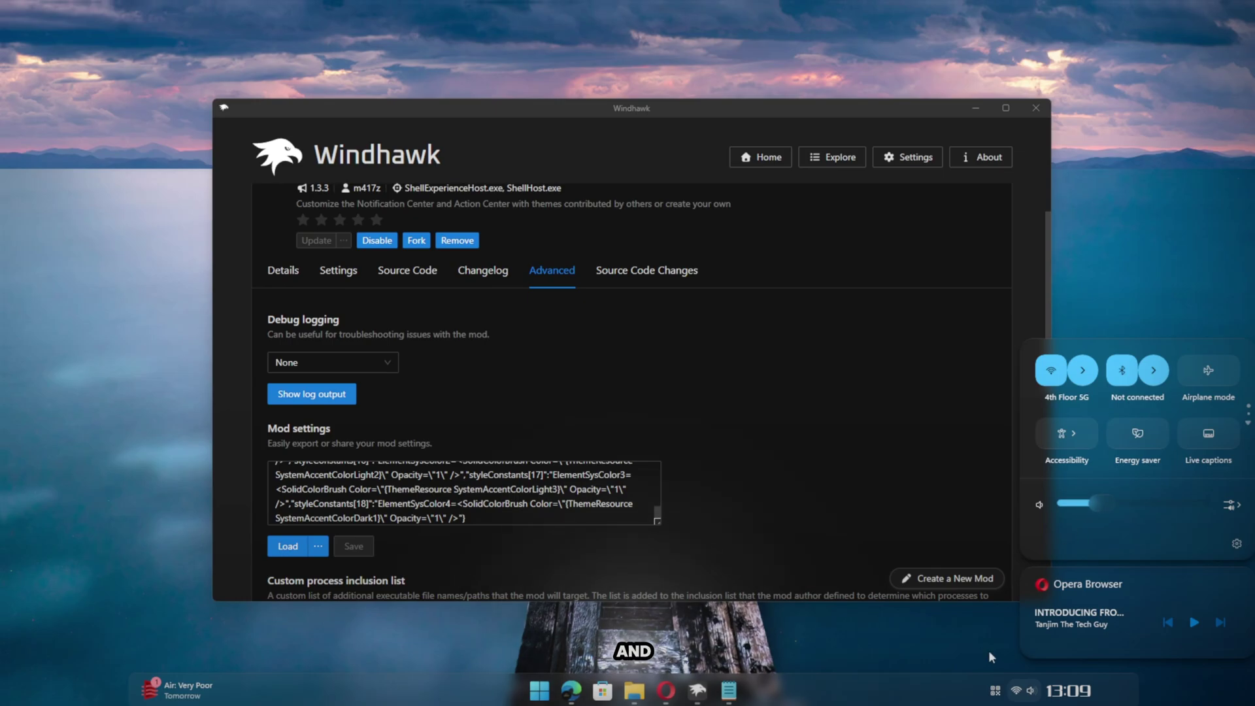
left_click(994, 690)
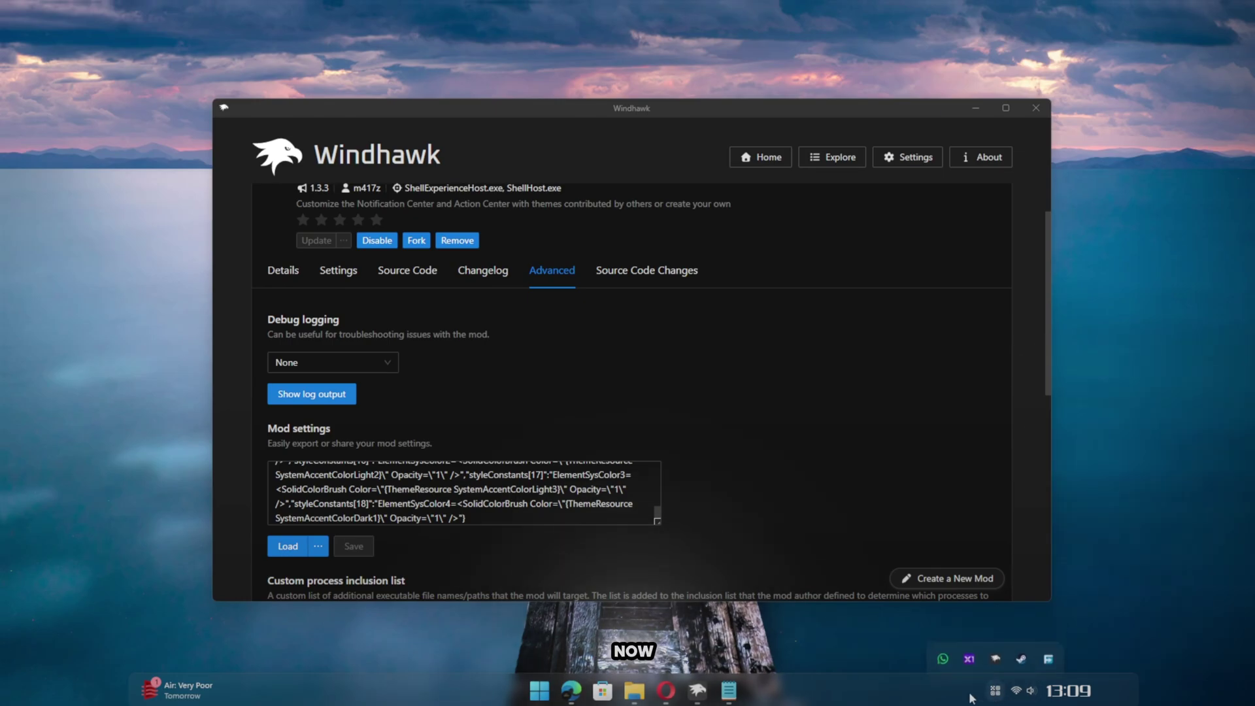
left_click(1036, 108)
- Refresh the desktop twice from its context menu
right_click(564, 141)
left_click(597, 199)
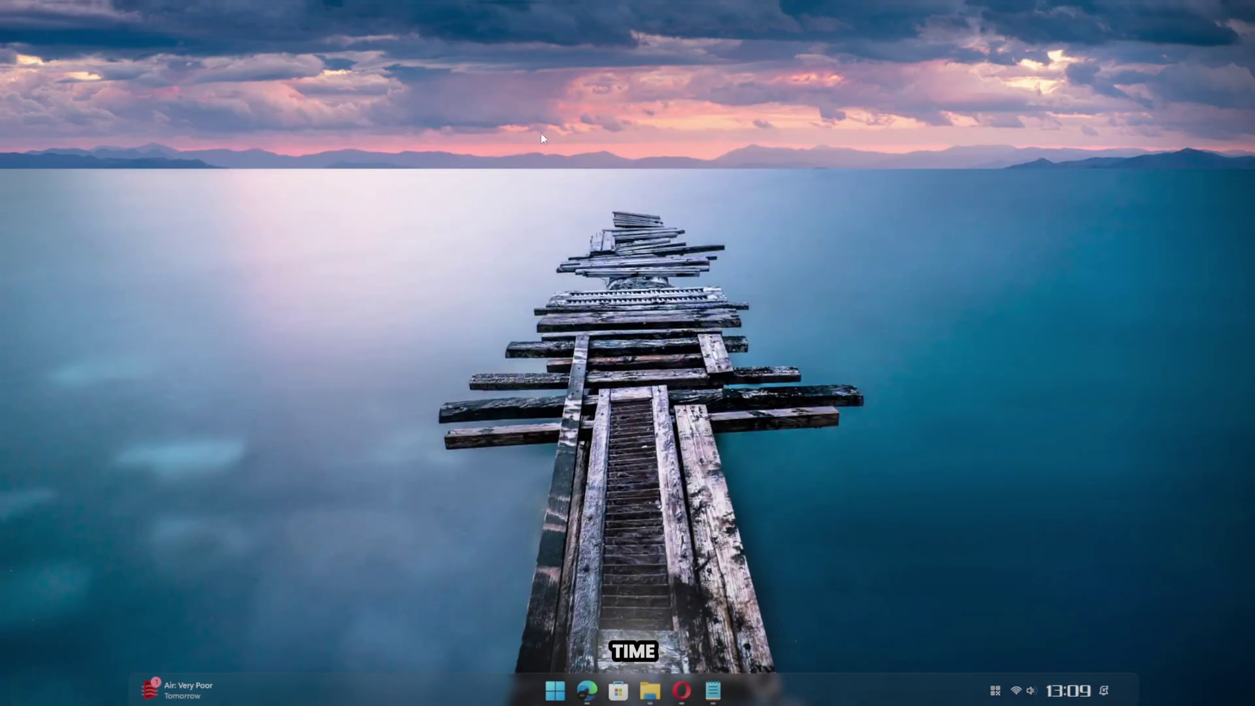
right_click(540, 133)
left_click(595, 183)
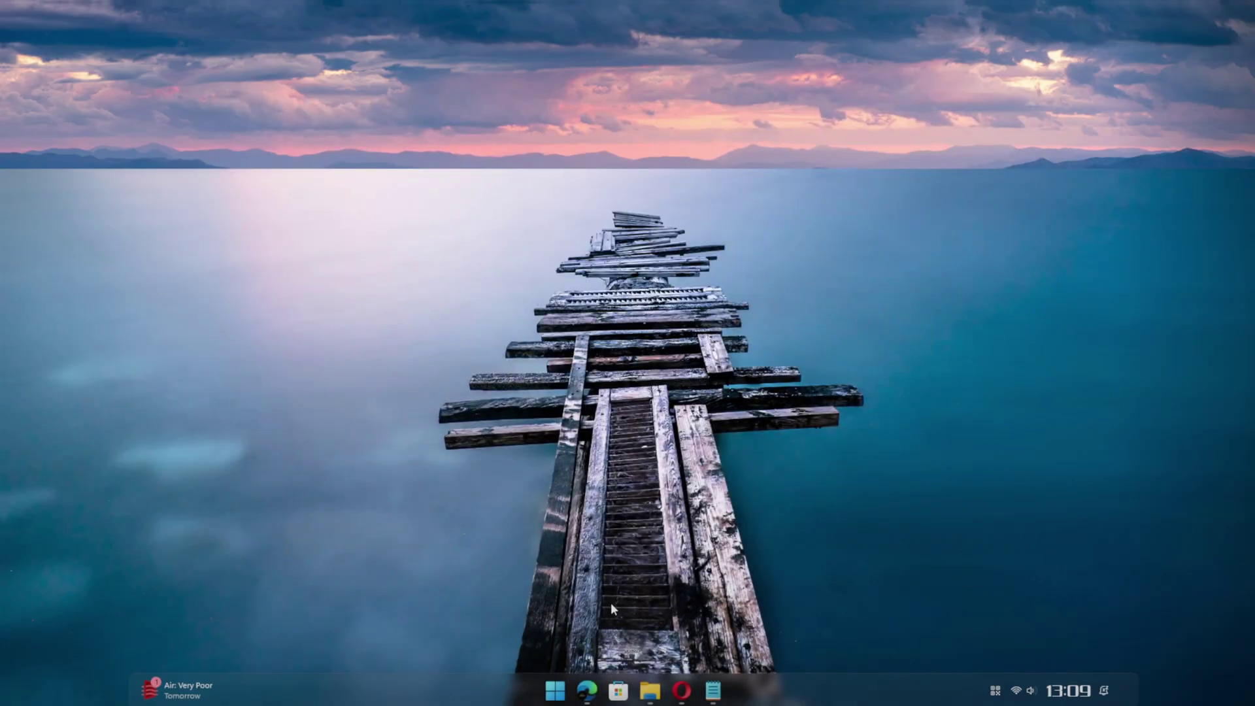
- Search Microsoft Store for live wallpaper and open the Lively Wallpaper app page
left_click(619, 692)
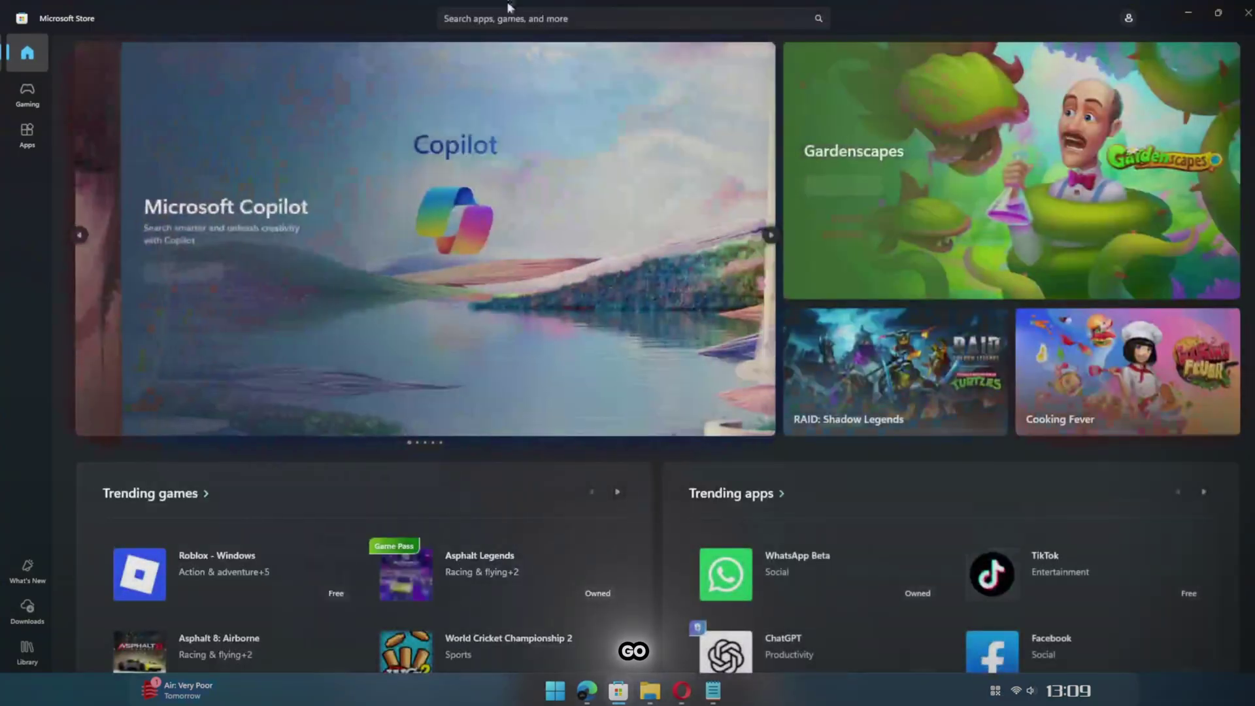
left_click(528, 19)
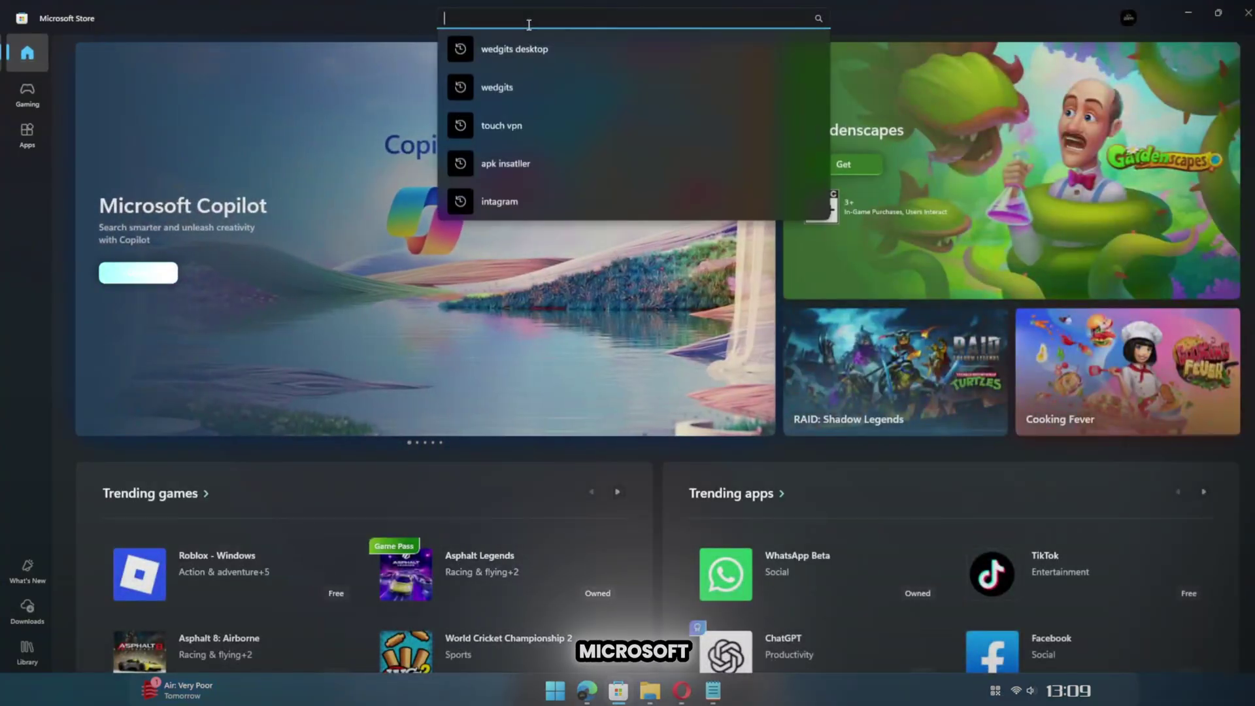
type("liv")
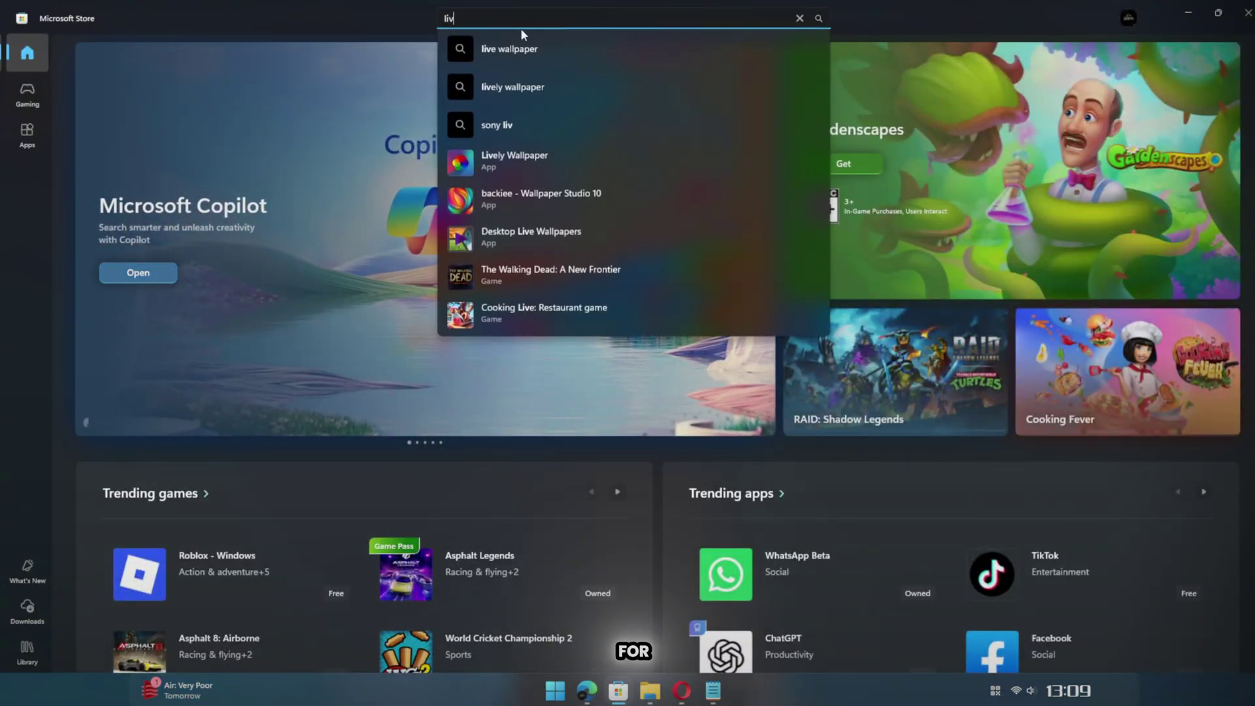
left_click(510, 50)
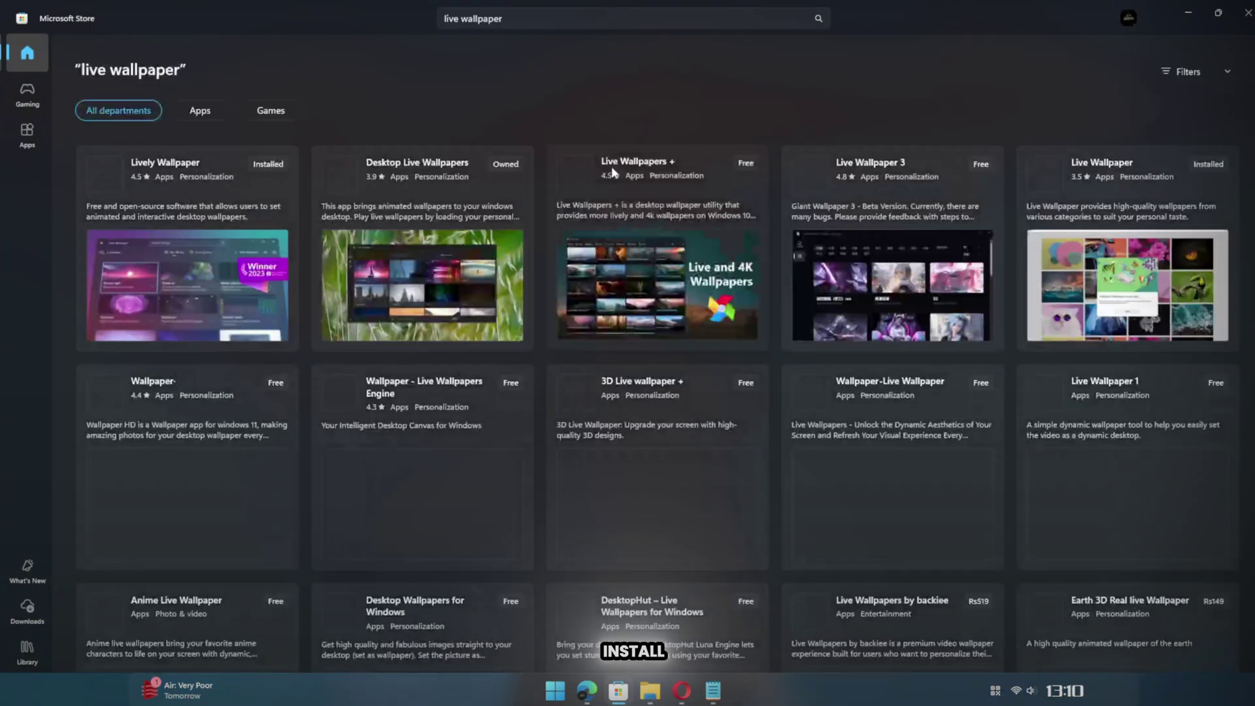
left_click(236, 175)
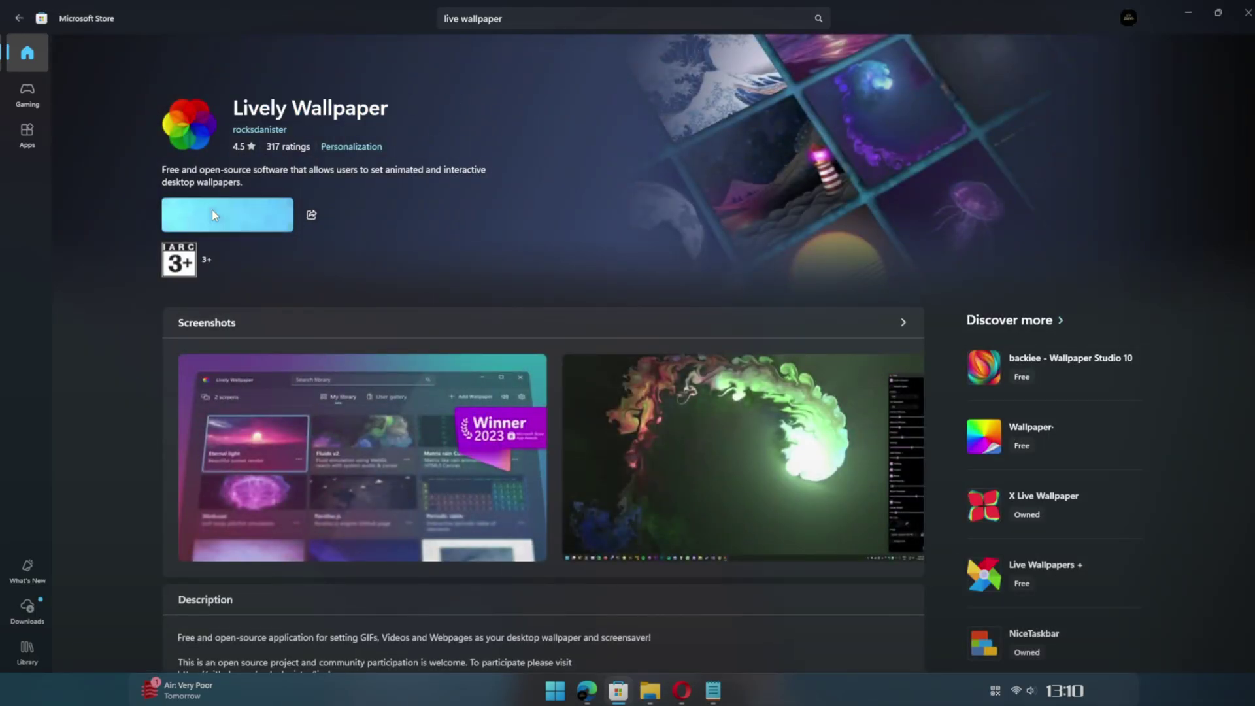
- Launch Lively Wallpaper and add the green-fields-and-peaks video file as a new wallpaper
left_click(213, 210)
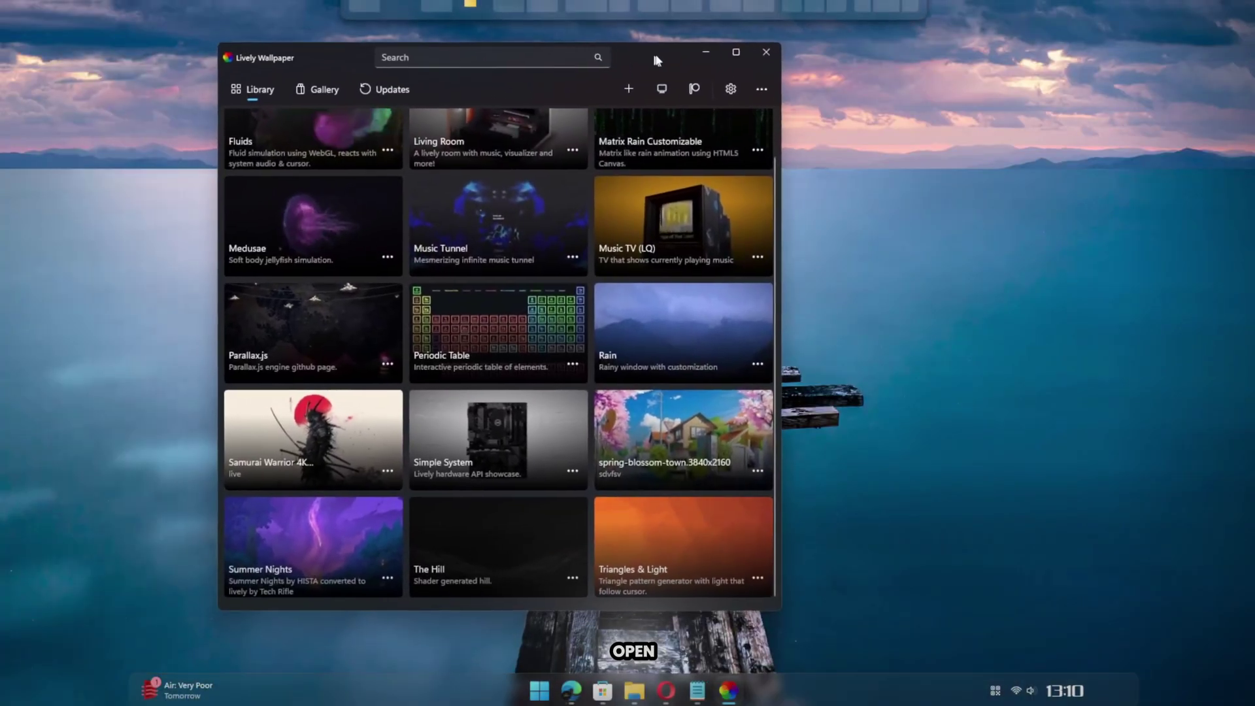
double_click(643, 58)
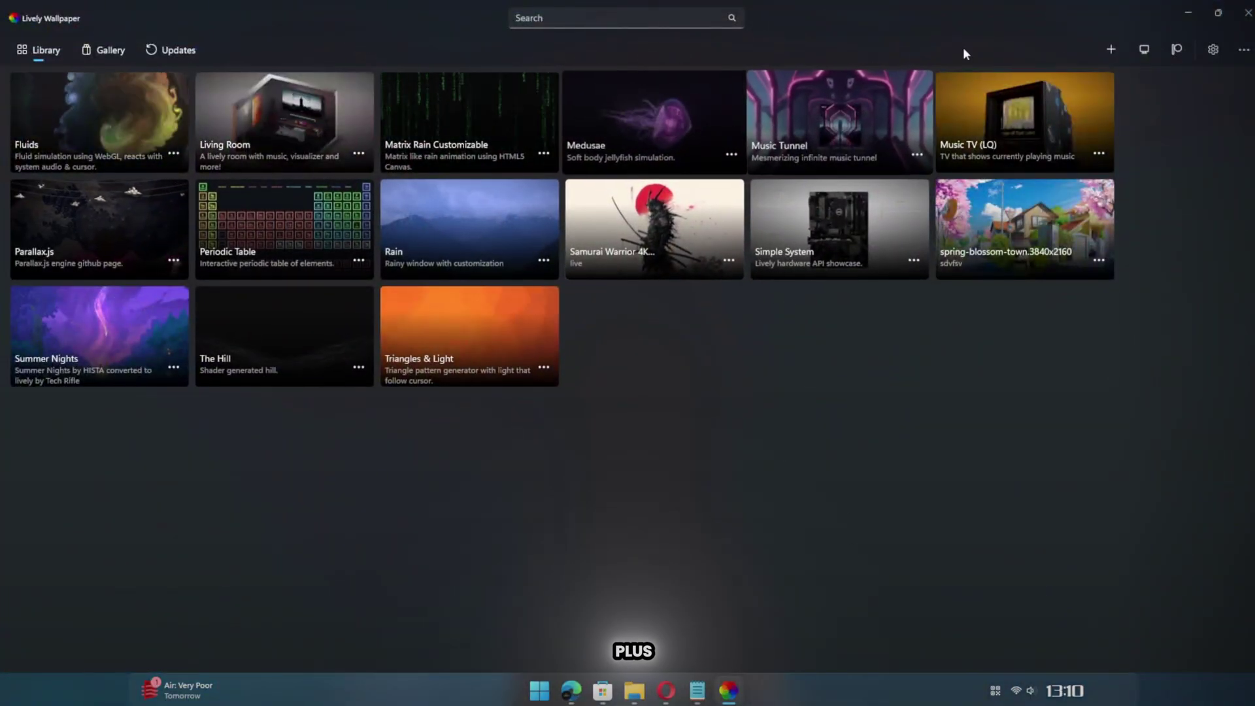
left_click(1111, 49)
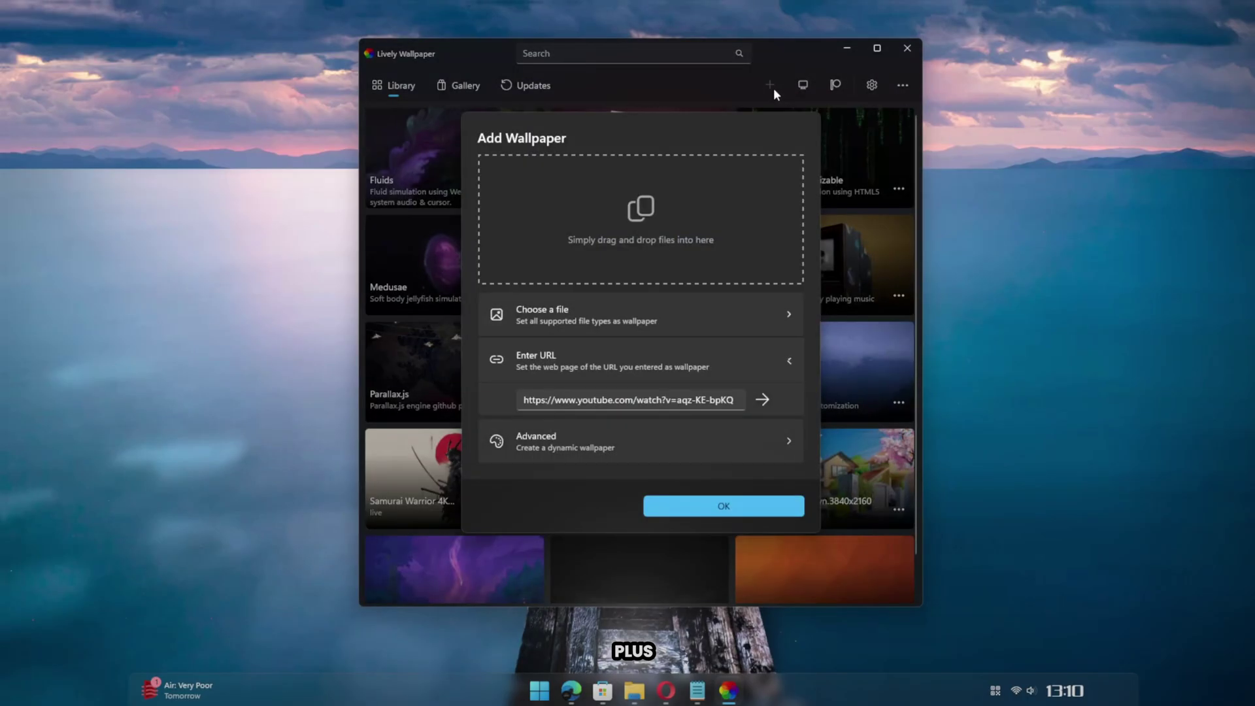
left_click(638, 314)
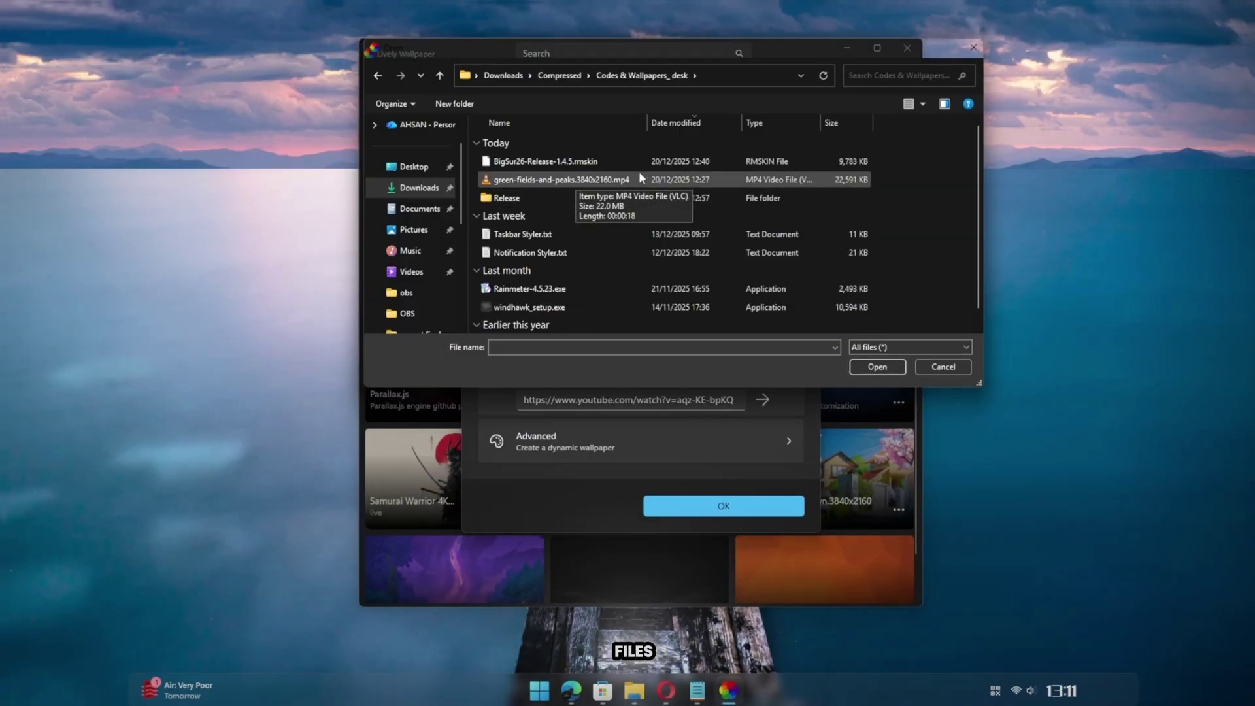
double_click(561, 180)
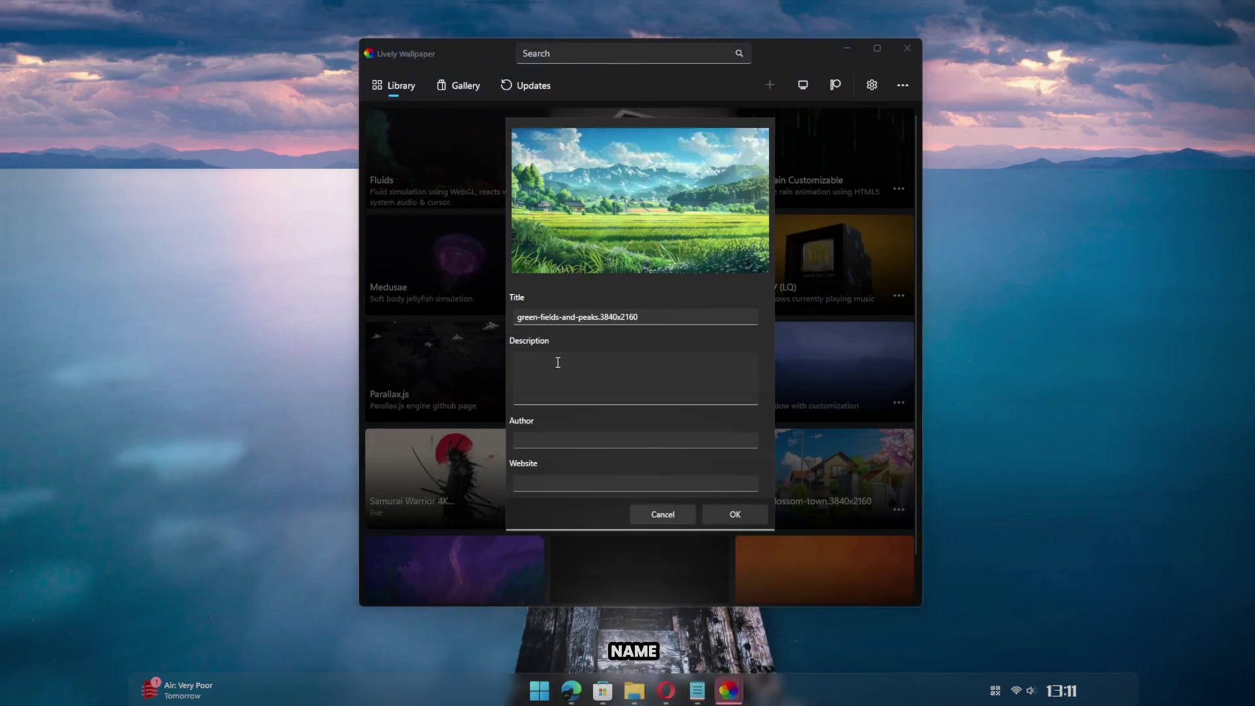
type("desktech")
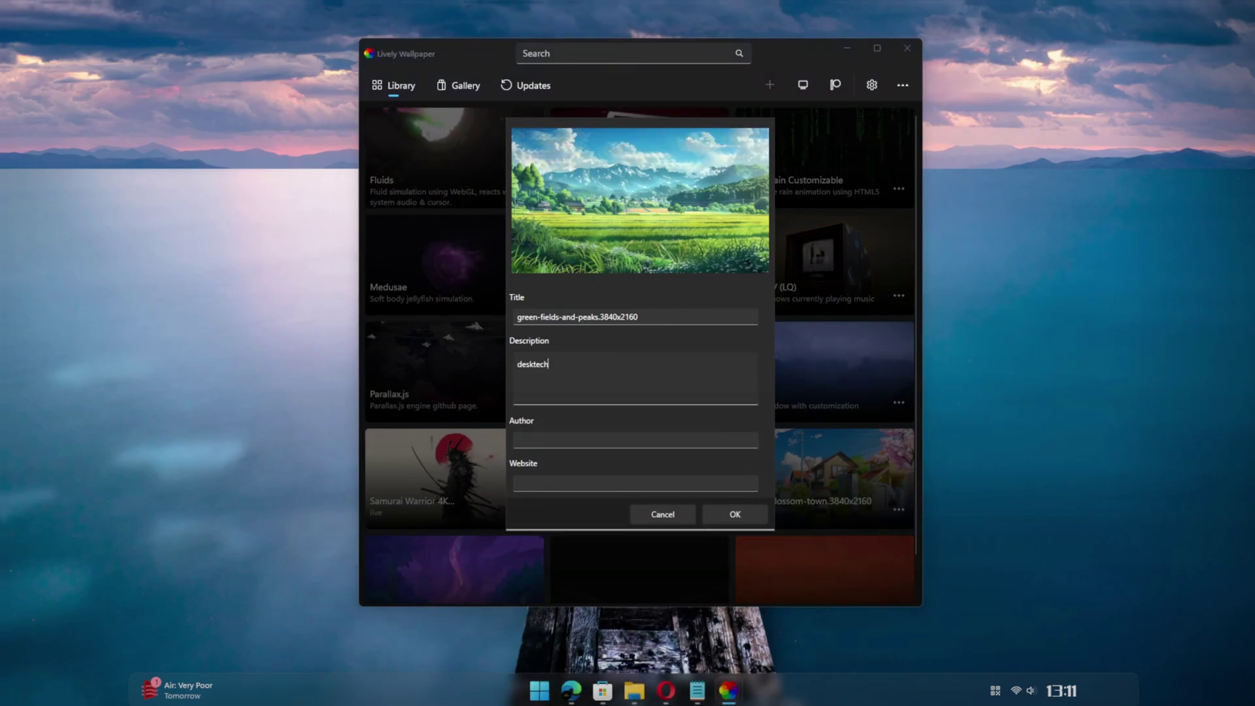
left_click(736, 514)
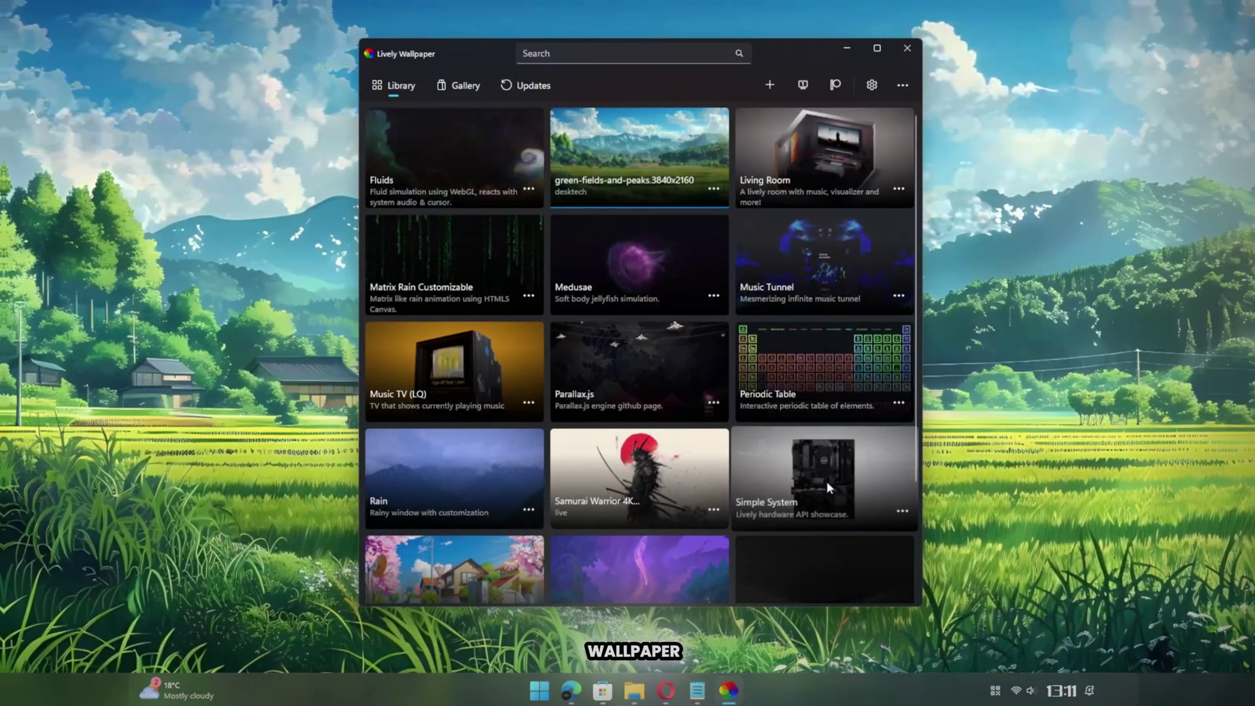
- Minimize the wallpaper library and refresh the desktop showing the live scene
left_click(847, 48)
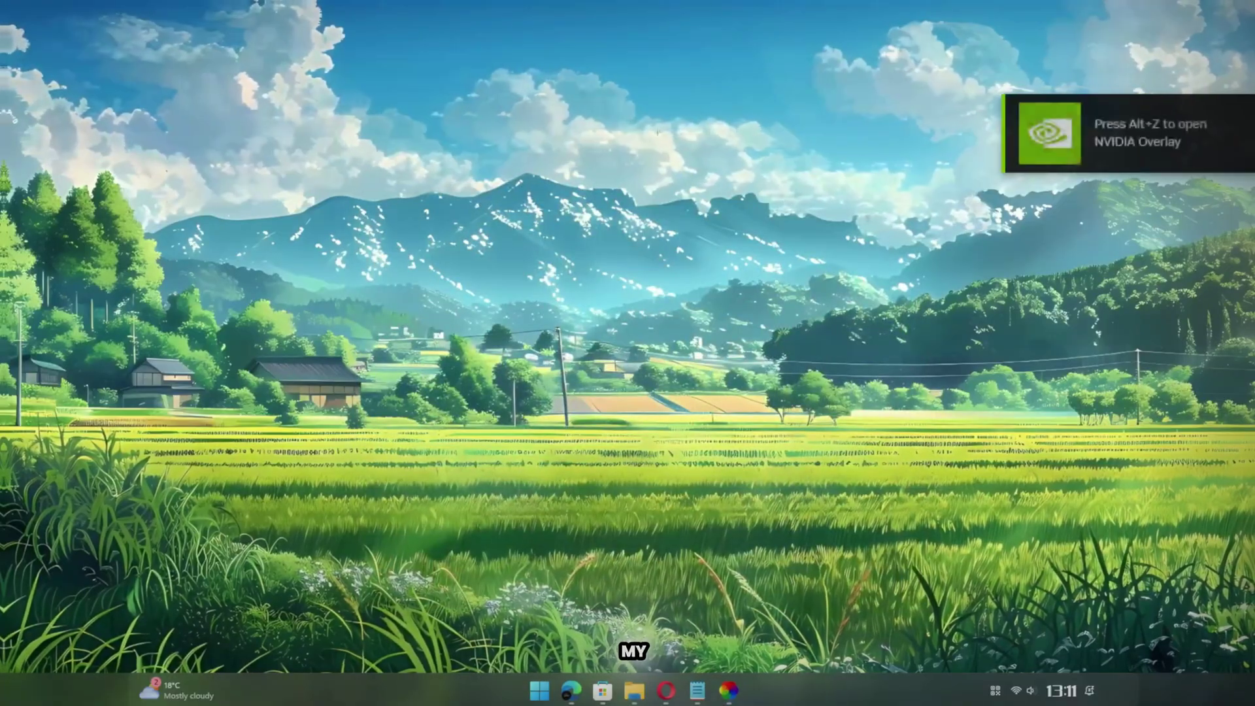
right_click(659, 129)
left_click(687, 186)
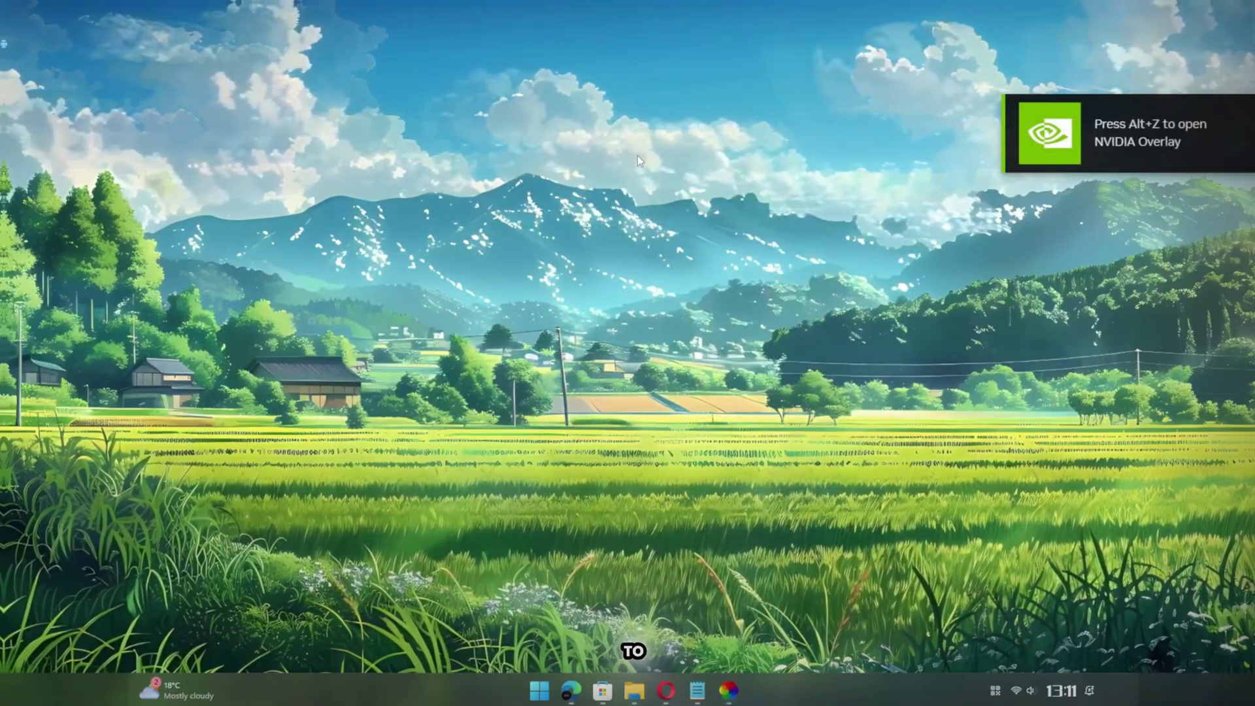
- Run the ExplorerBlurMica register script from the Release folder and reposition the blurred Explorer window
right_click(637, 155)
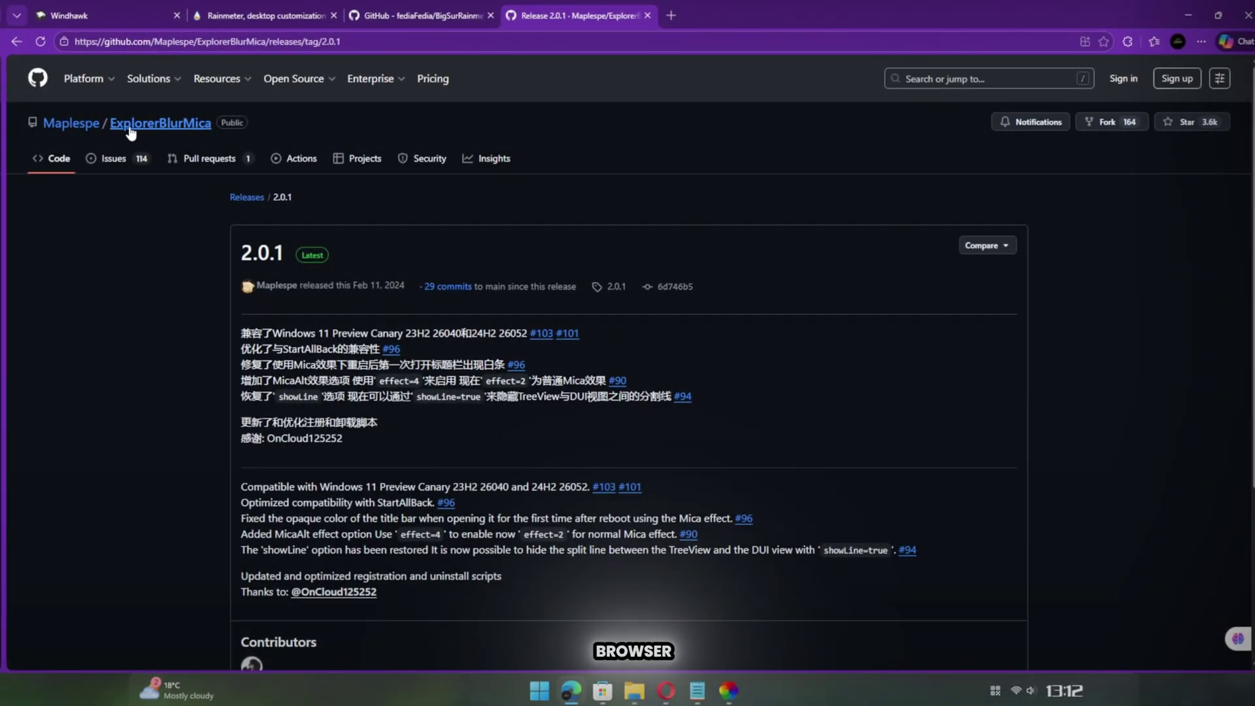
scroll(502, 448, "down", 3)
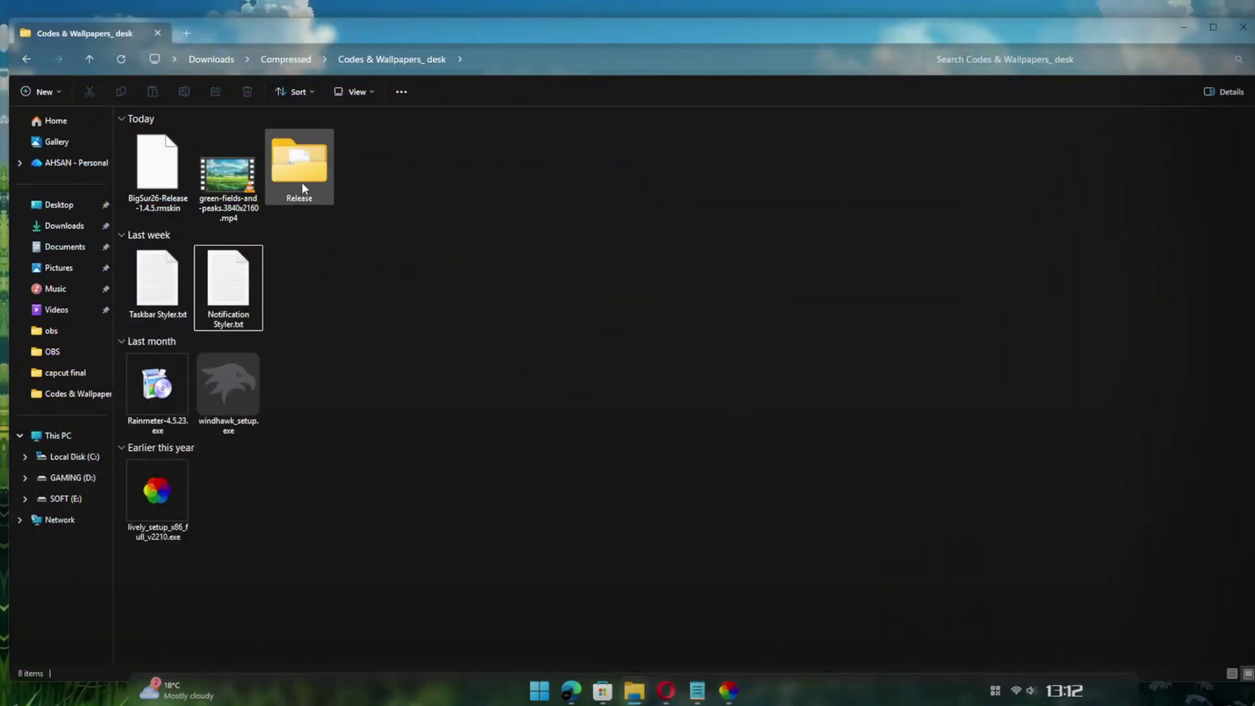
double_click(304, 180)
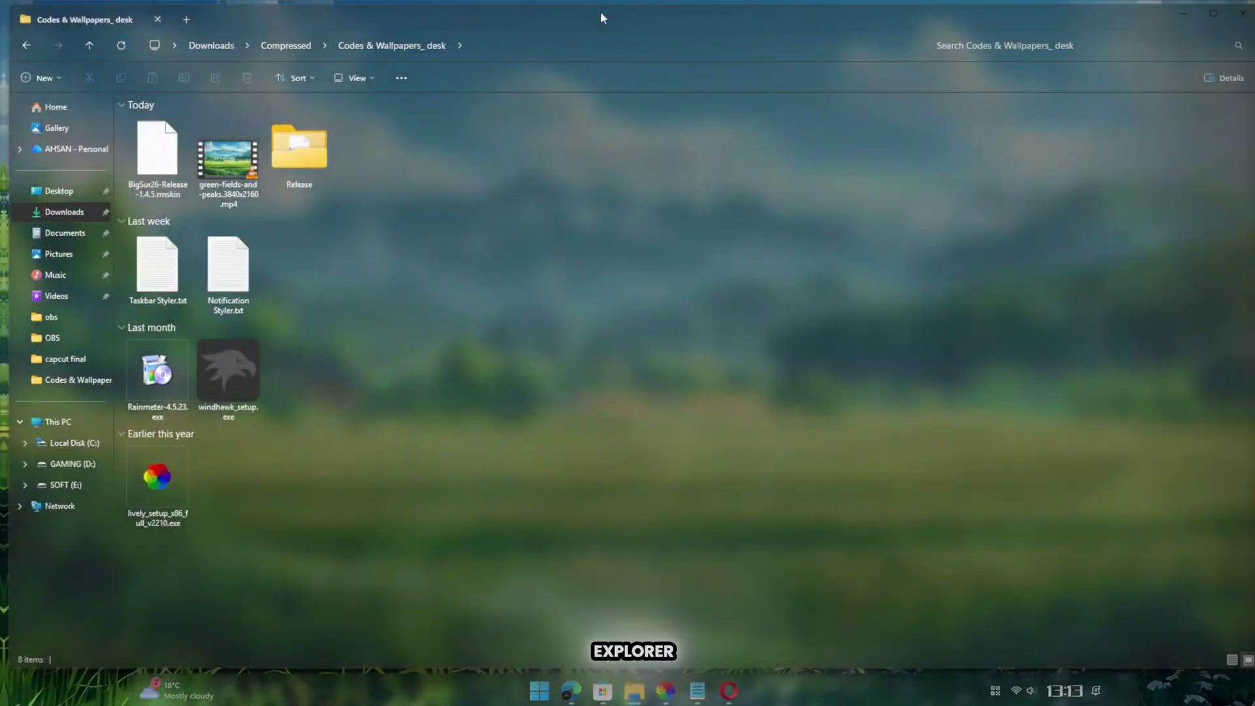
left_click_drag(602, 56, 677, 42)
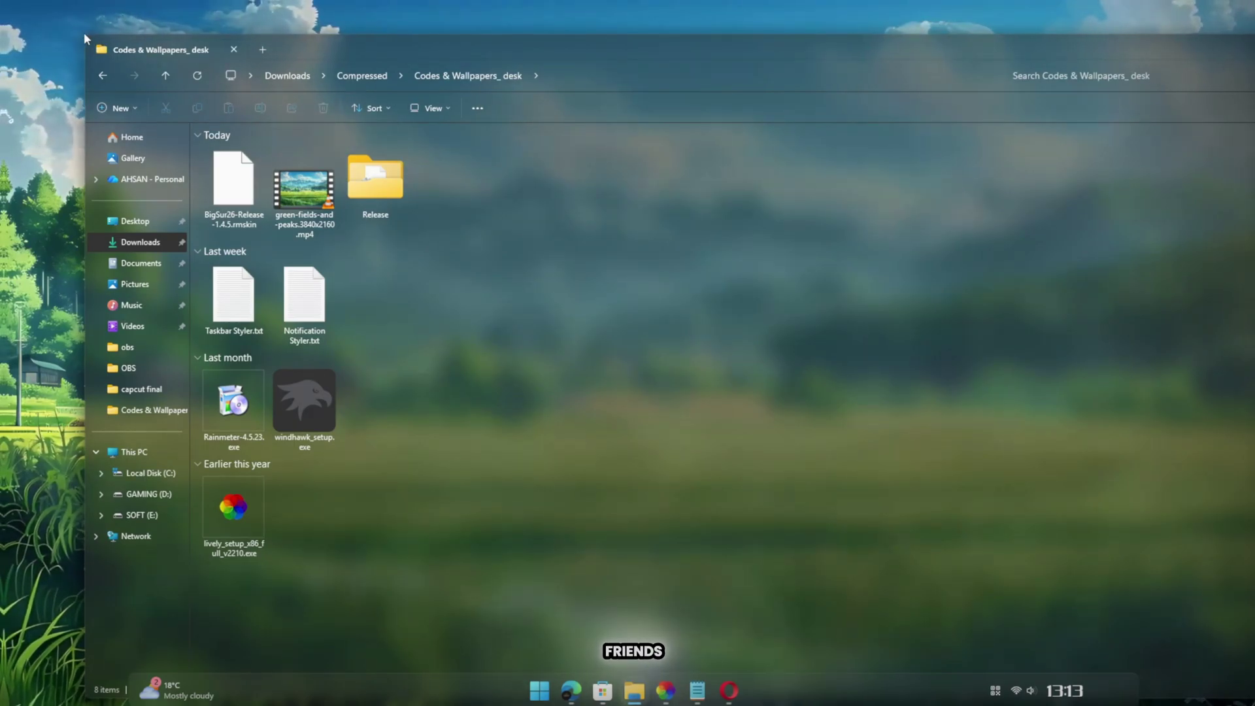
mouse_move(84, 32)
left_mouse_down()
mouse_move(312, 129)
mouse_move(306, 105)
left_mouse_up()
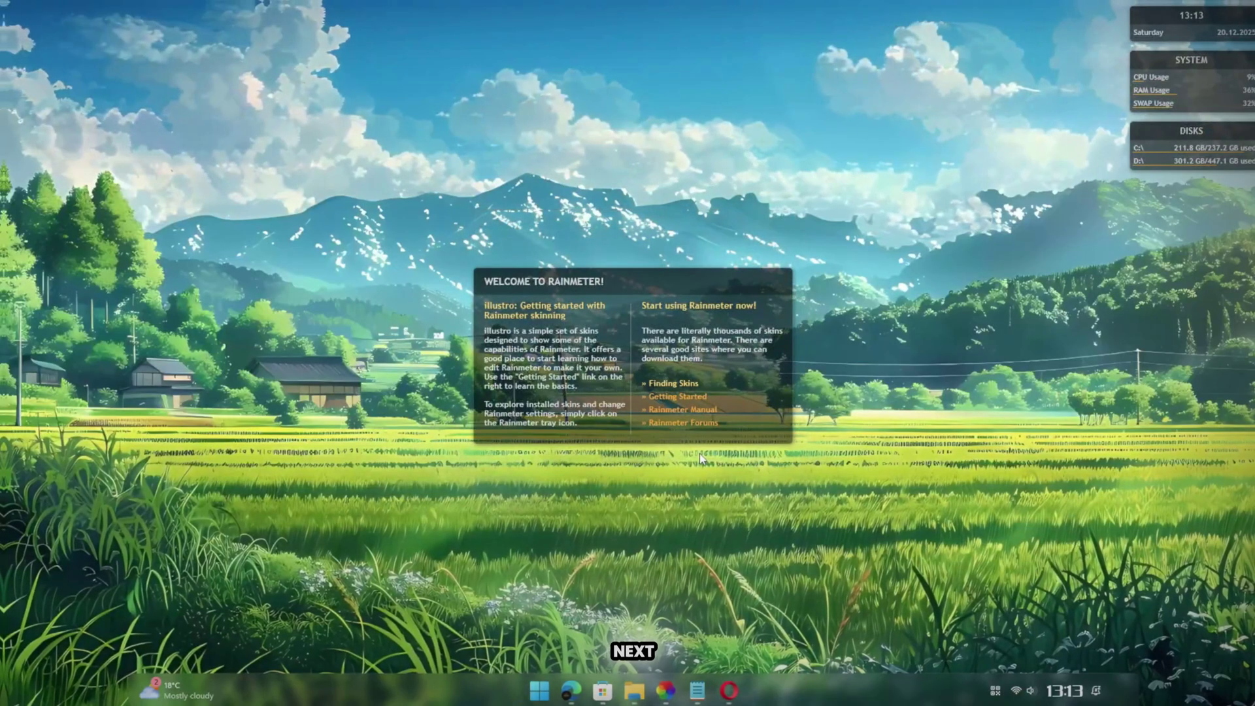
- Unload Rainmeter's welcome panel, disks widget and system widget from the desktop
right_click(699, 453)
left_click(741, 479)
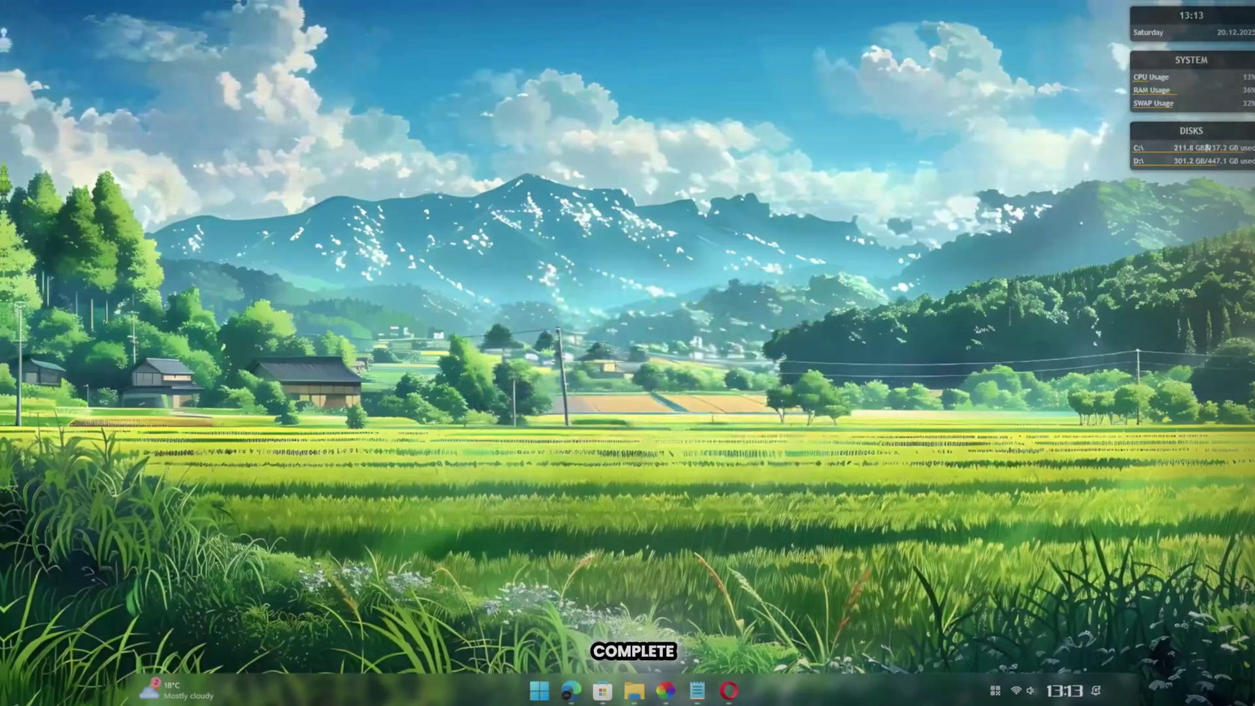
right_click(1191, 147)
left_click(1192, 246)
right_click(1192, 93)
left_click(1189, 244)
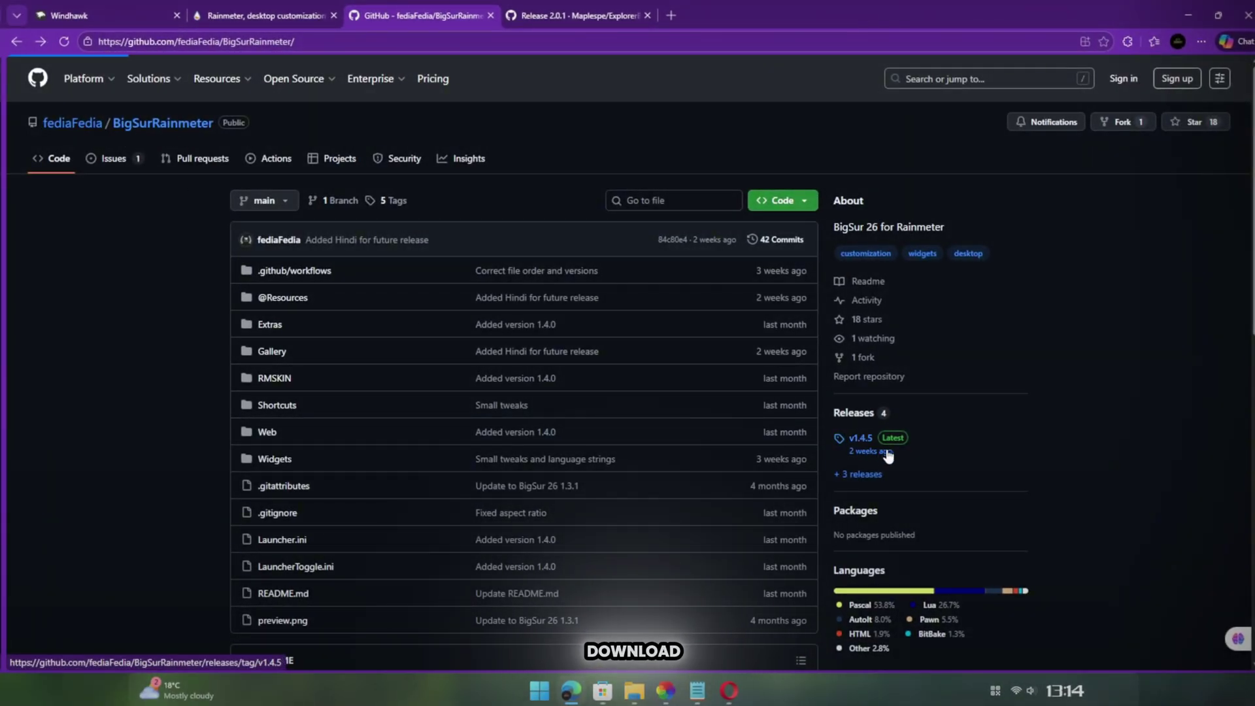
- Get BigSur26-Release-1.4.5.rmskin from the v1.4.5 GitHub release and show the downloads folder in Explorer
left_click(861, 437)
scroll(787, 365, "down", 3)
scroll(800, 426, "down", 10)
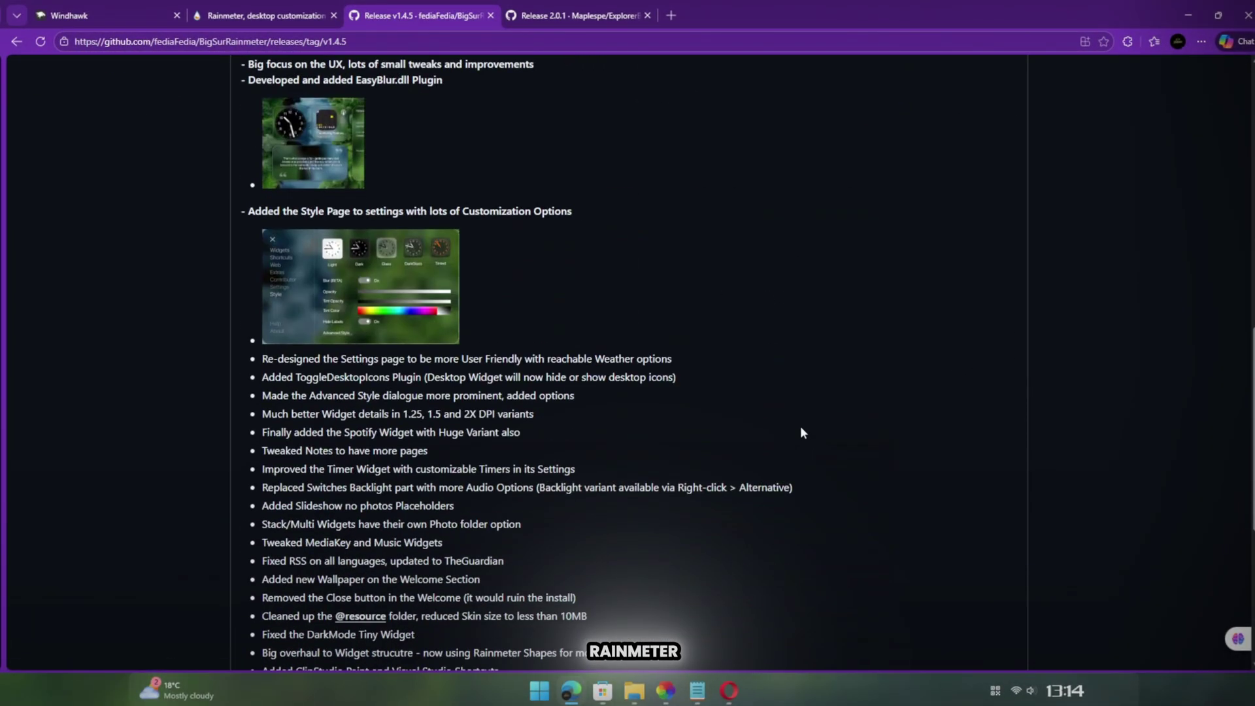
scroll(800, 427, "down", 5)
scroll(793, 432, "down", 2)
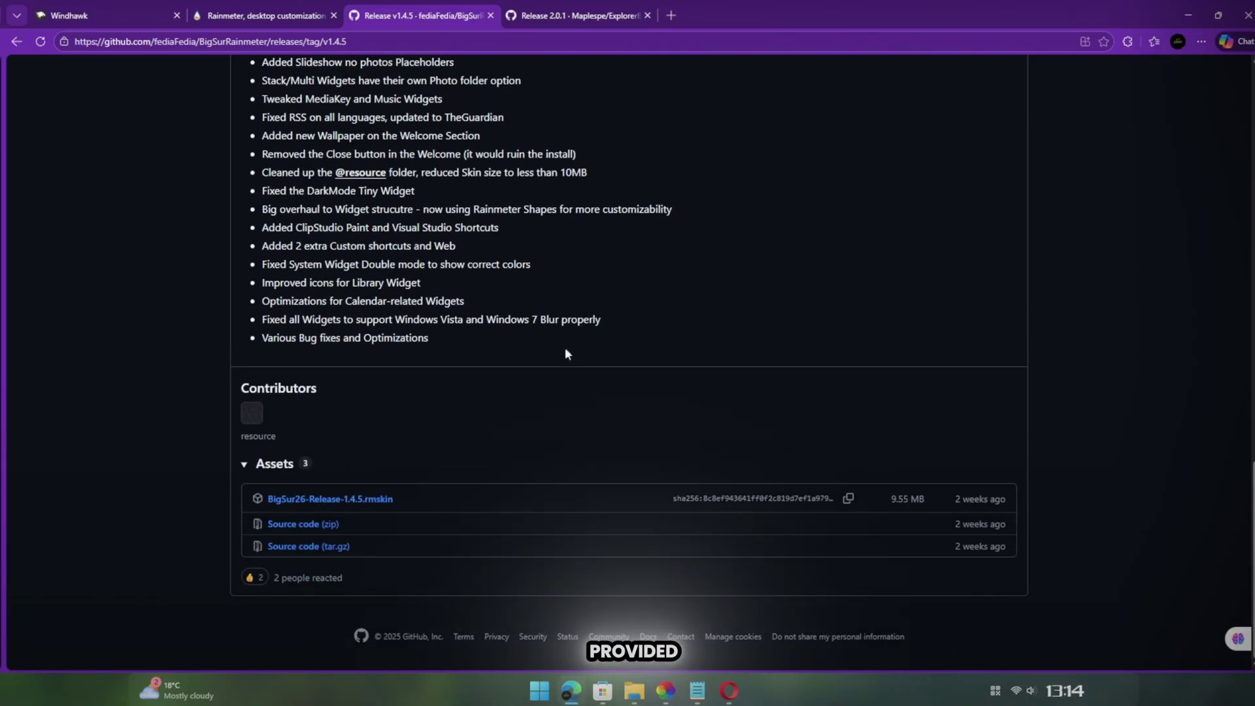
left_click(1194, 16)
left_click(633, 691)
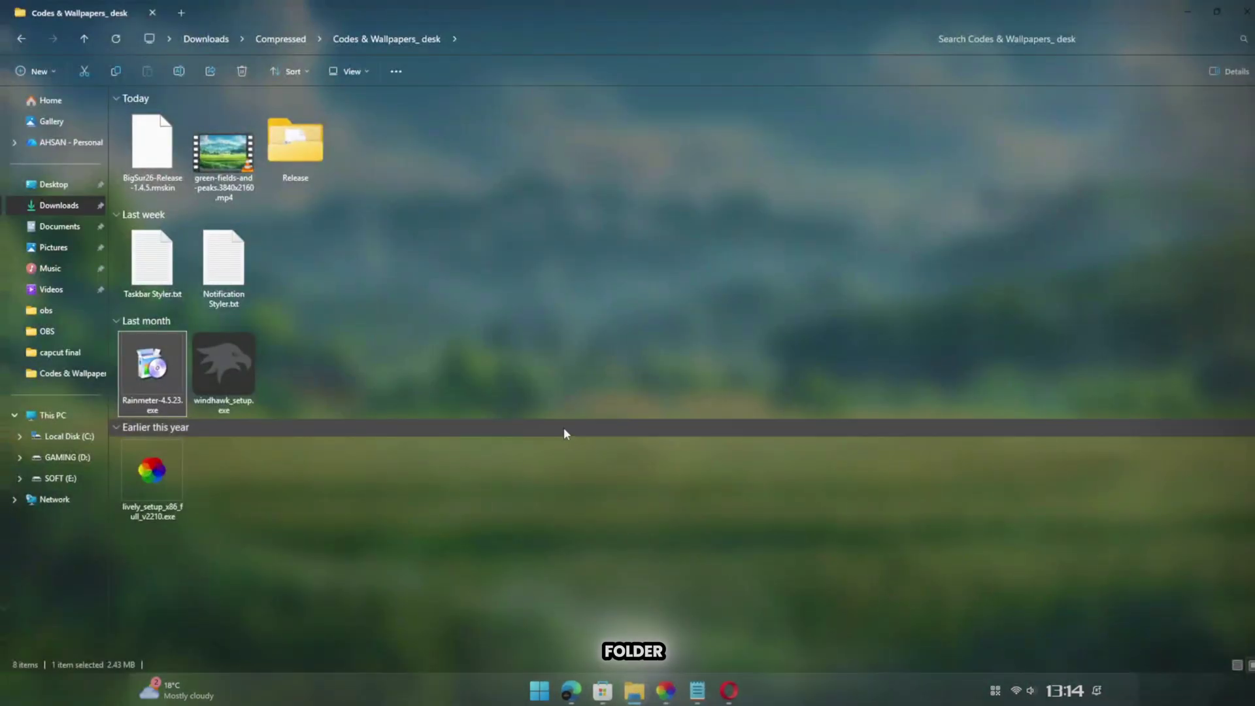
- Install the BigSur26-Release-1.4.5.rmskin package through the Rainmeter Skin Installer
double_click(152, 152)
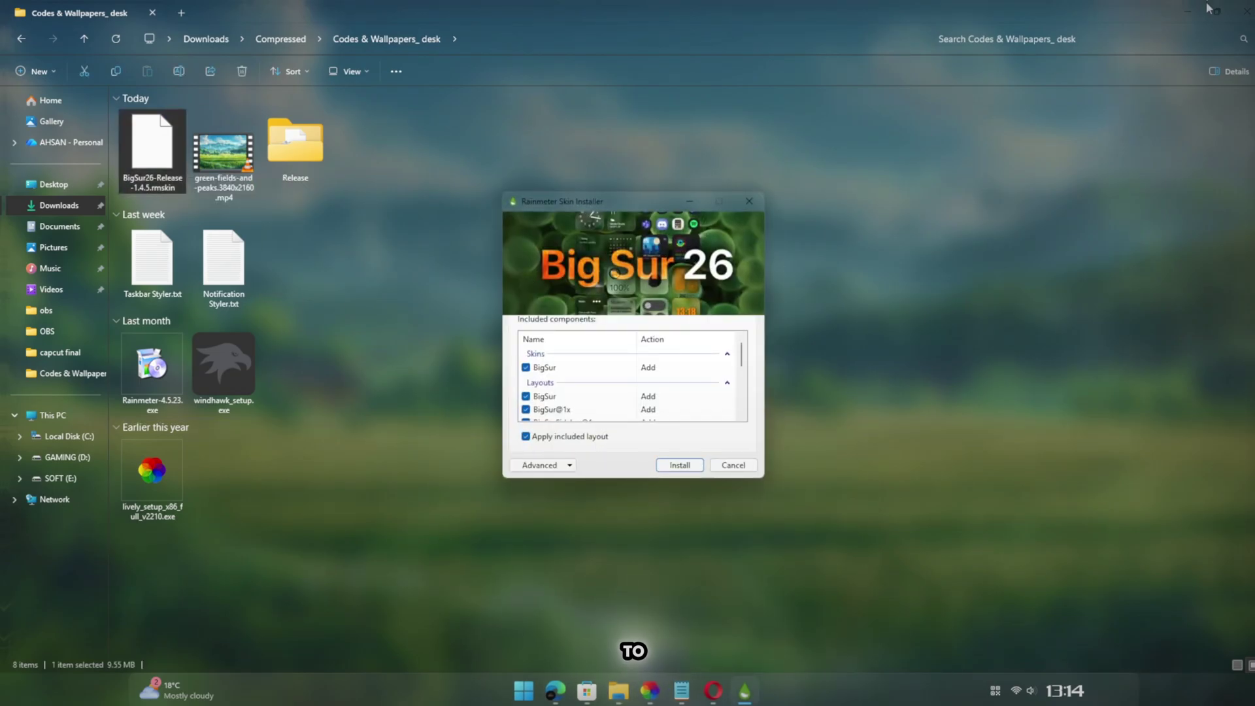
left_click(1208, 8)
scroll(628, 387, "down", 3)
left_click(680, 465)
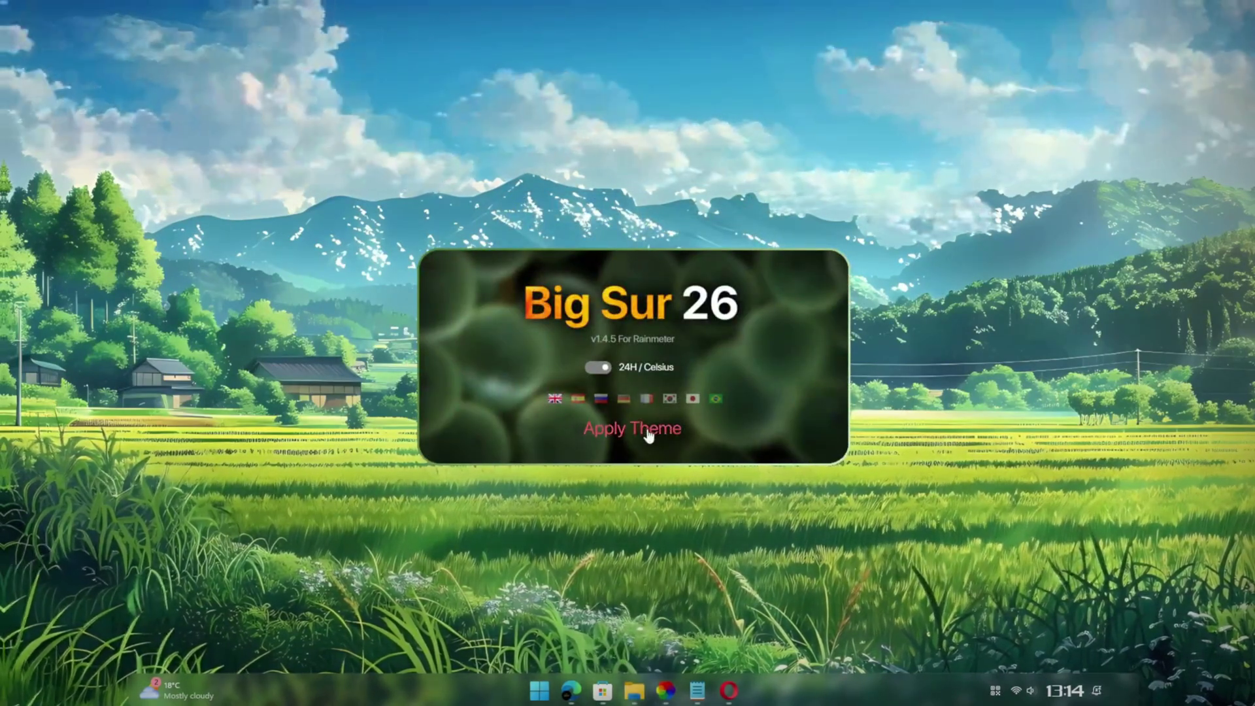
- Apply the Big Sur 26 theme with the Classic layout and Glass style
left_click(647, 434)
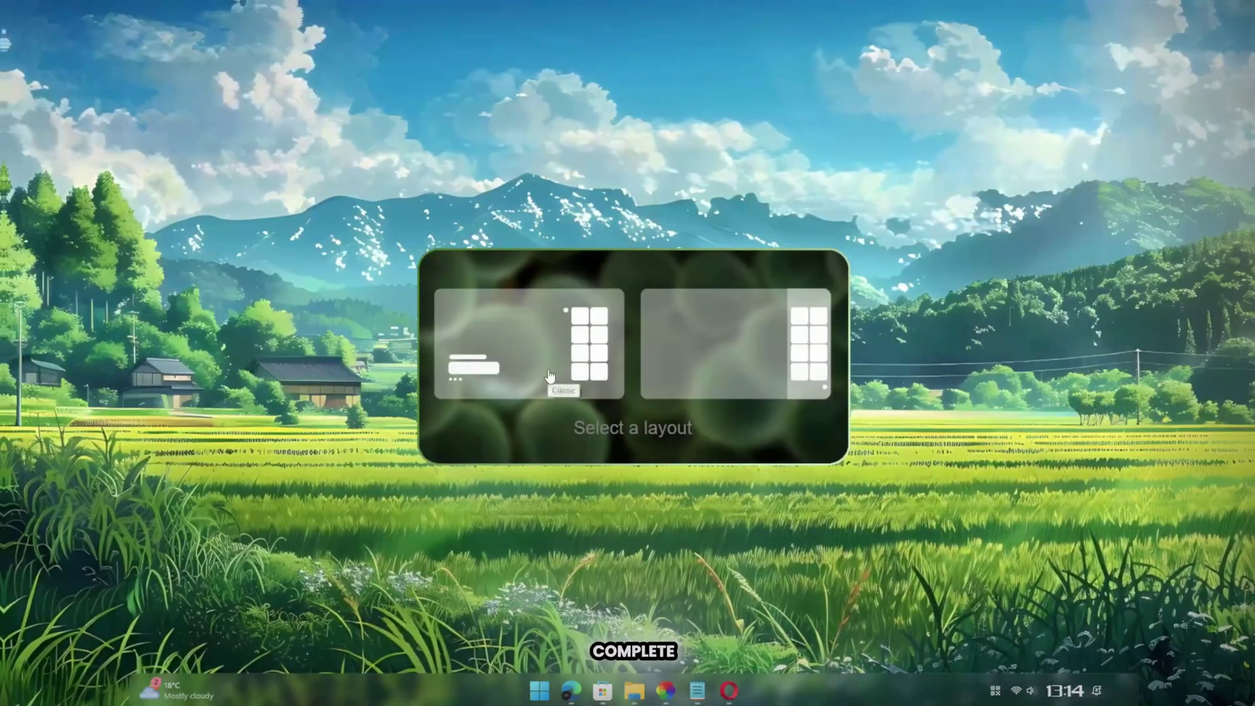
left_click(550, 377)
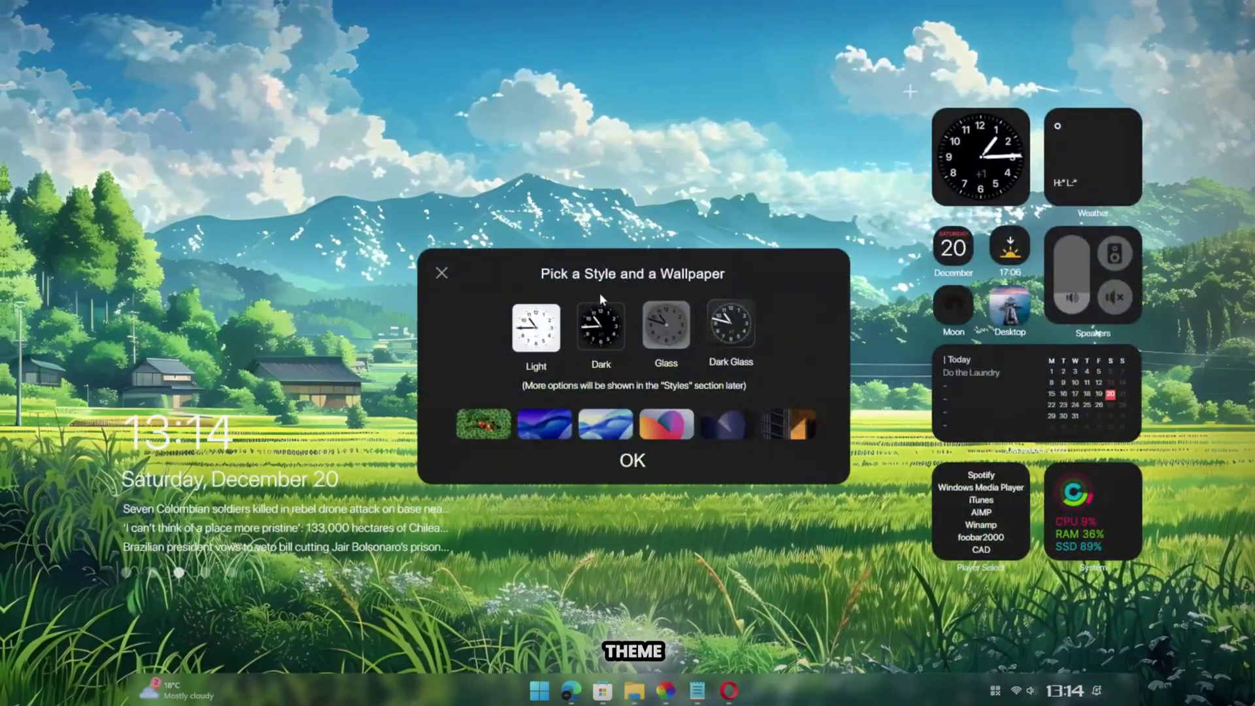
left_click(665, 326)
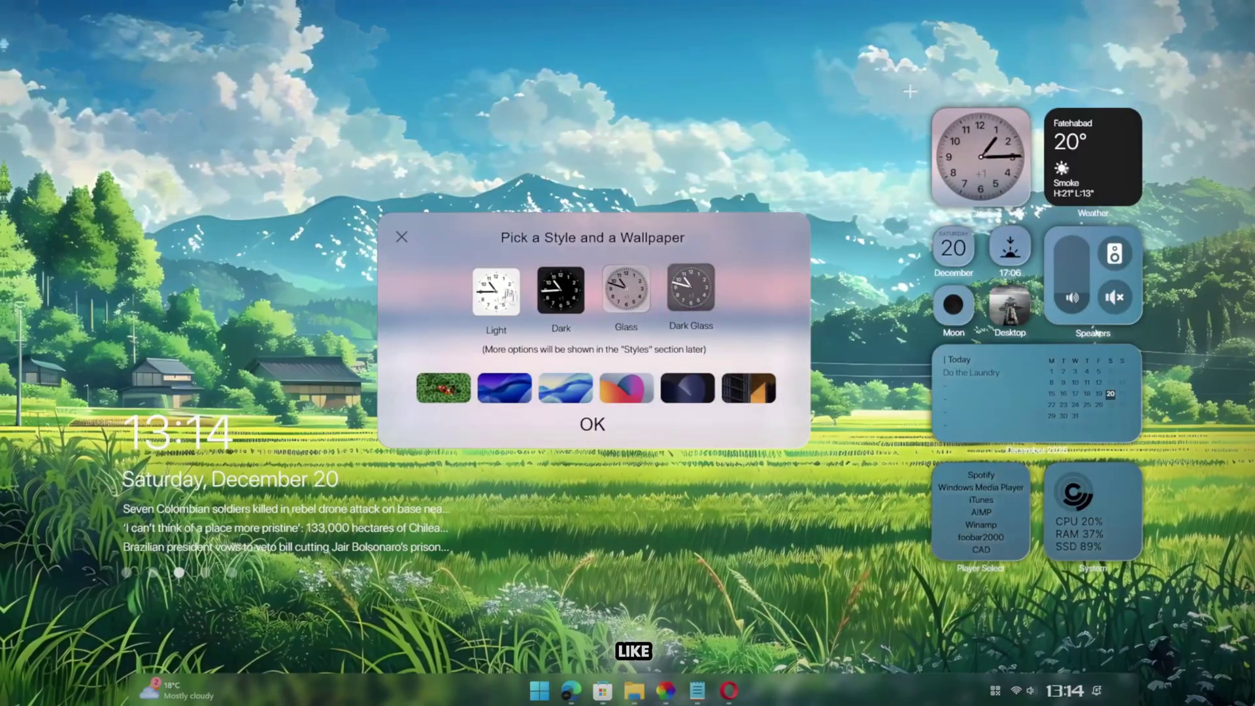
- Try Light and Glass styles, settle on Dark Glass, and dismiss the covering popup
left_click(497, 293)
left_click(620, 294)
left_click(692, 290)
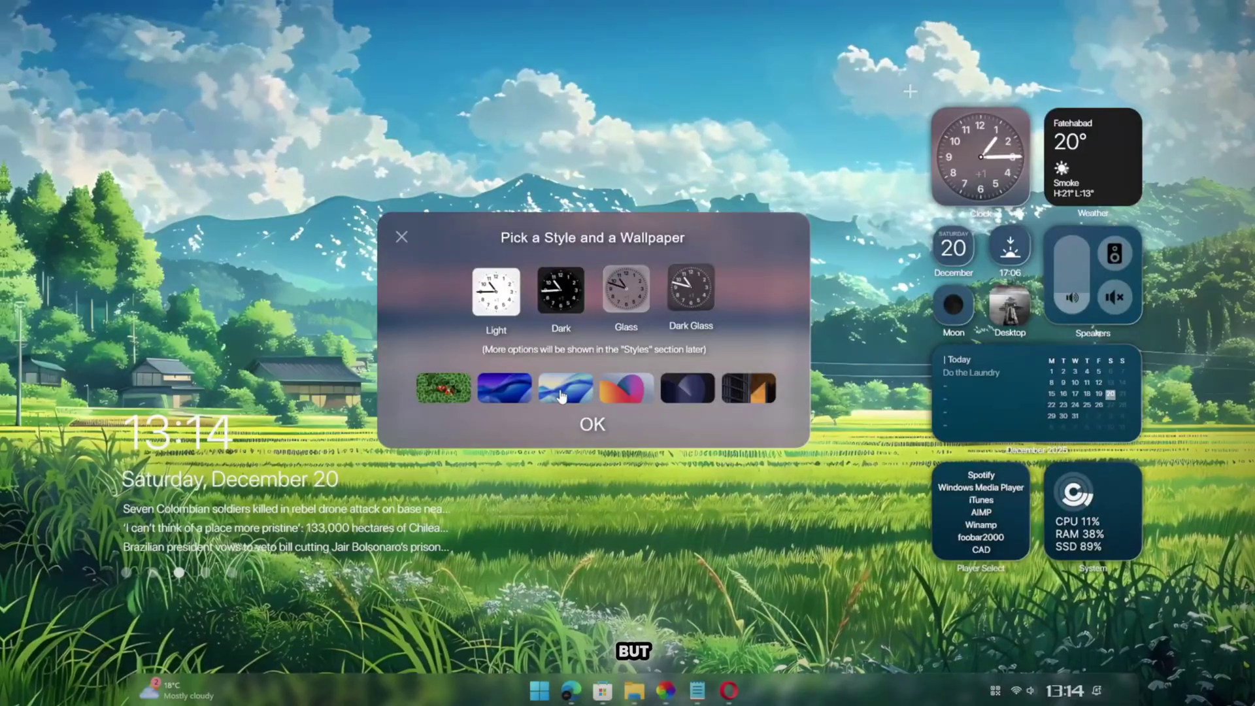
left_click(923, 182)
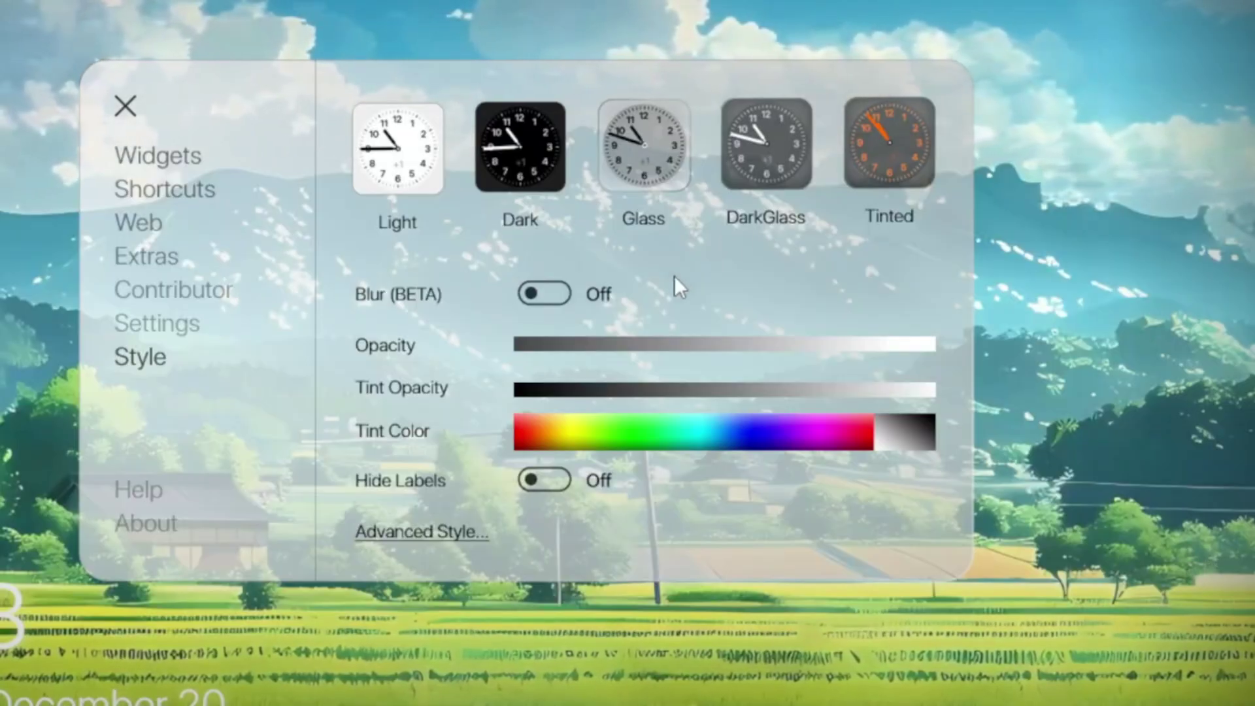
- Toggle Blur (BETA) on and back off, then lower the Big Sur widgets' opacity
left_click(557, 295)
left_click(551, 296)
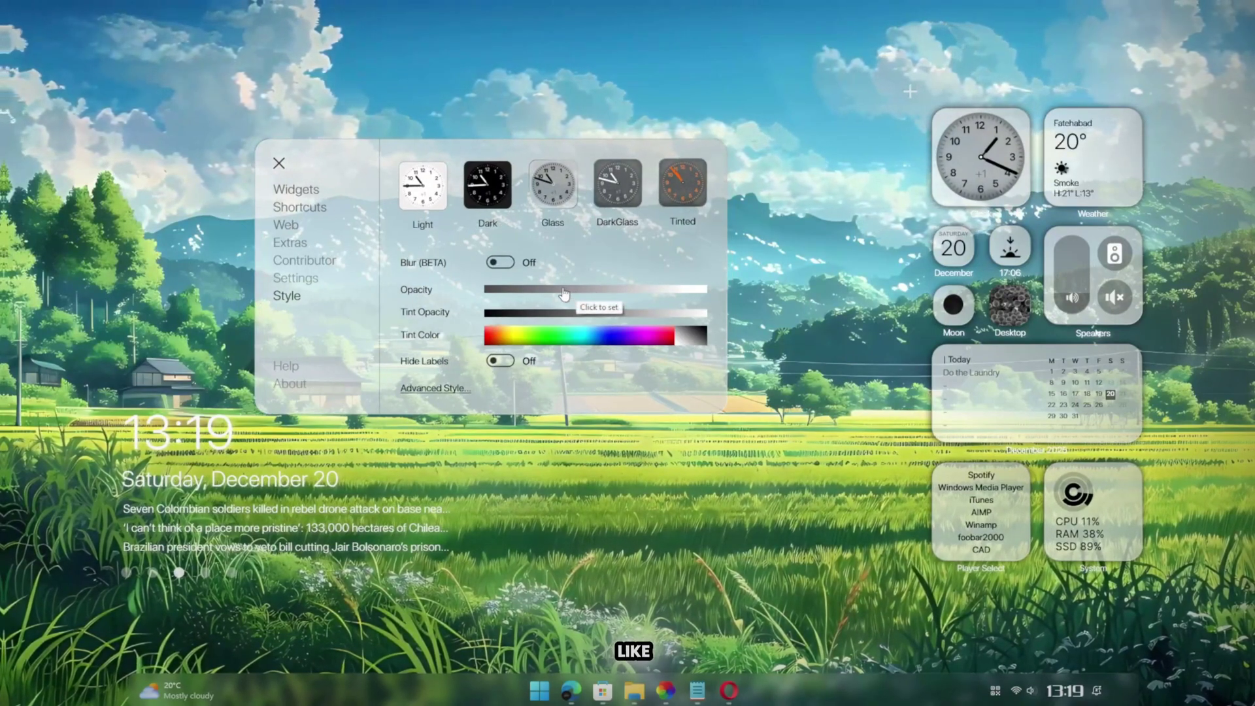
left_click(561, 291)
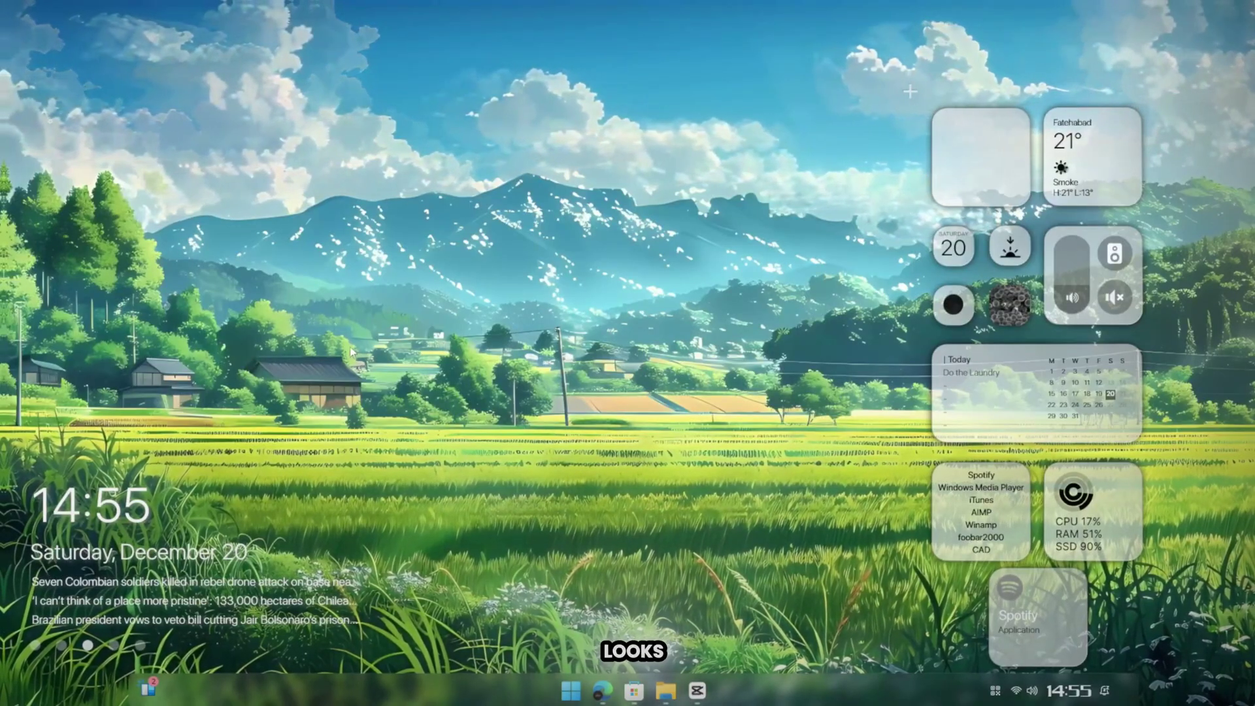
- Show the translucent Start menu and the styled notification centre with calendar over the desktop
key("super")
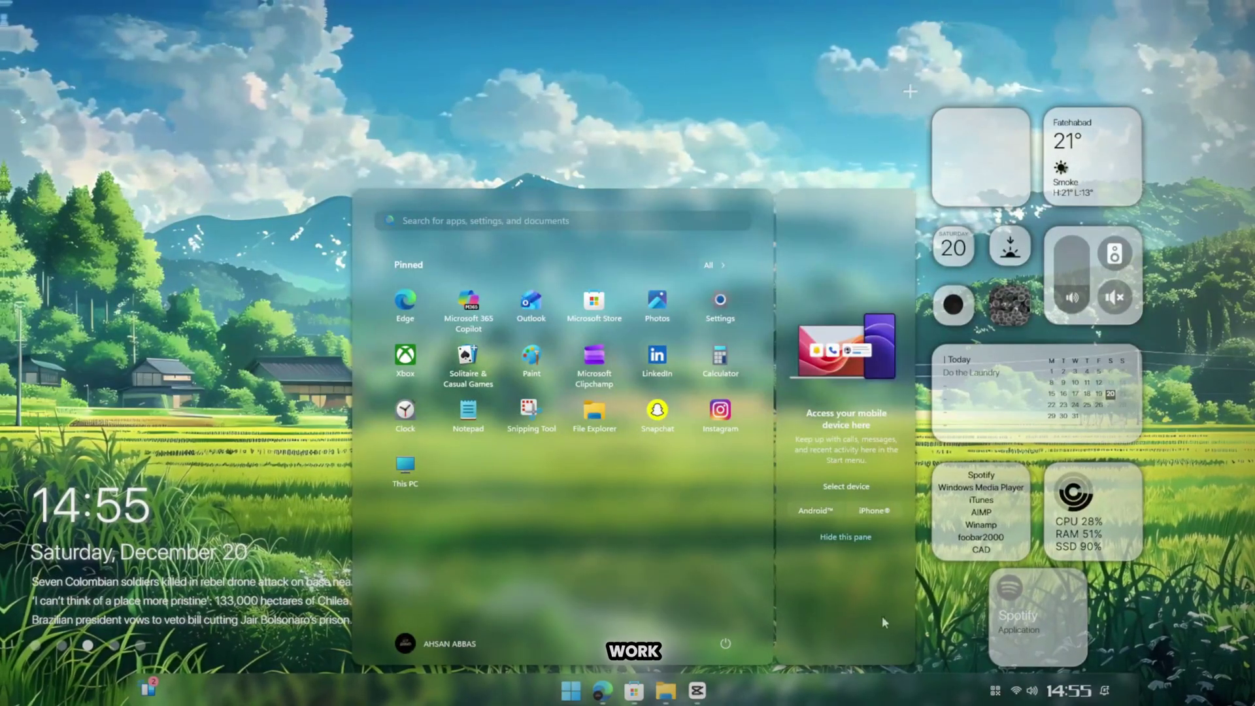
left_click(1066, 689)
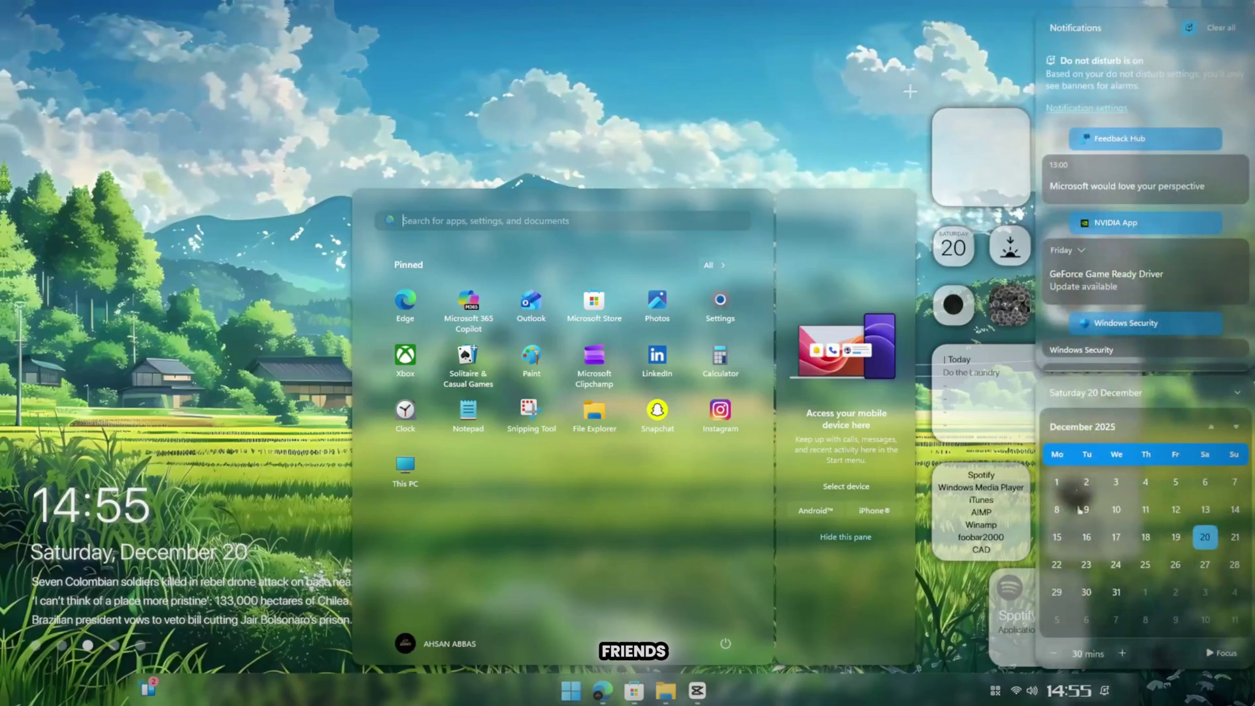